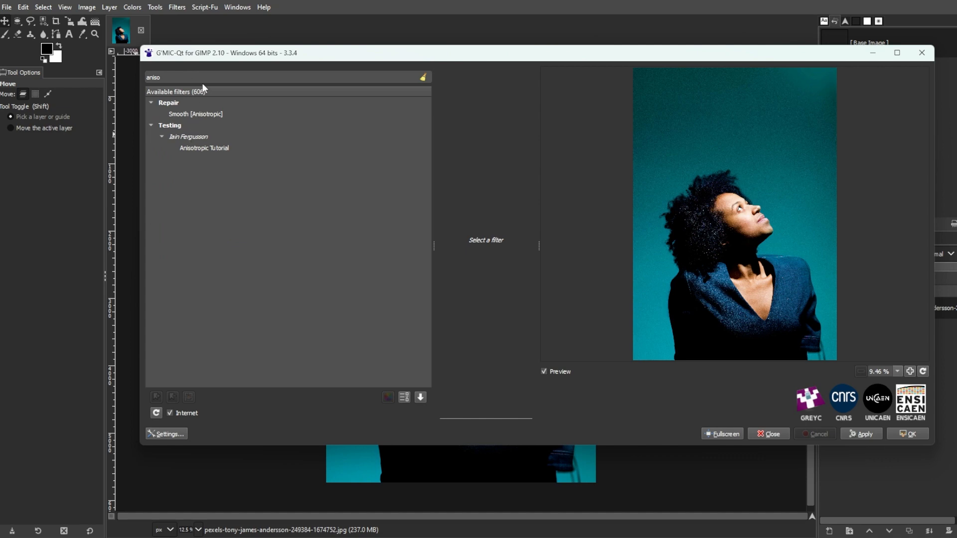
# Apply the Smooth [Anisotropic] filter to the portrait with a clearly raised amplitude and slightly reduced sharpness
pyautogui.click(206, 114)
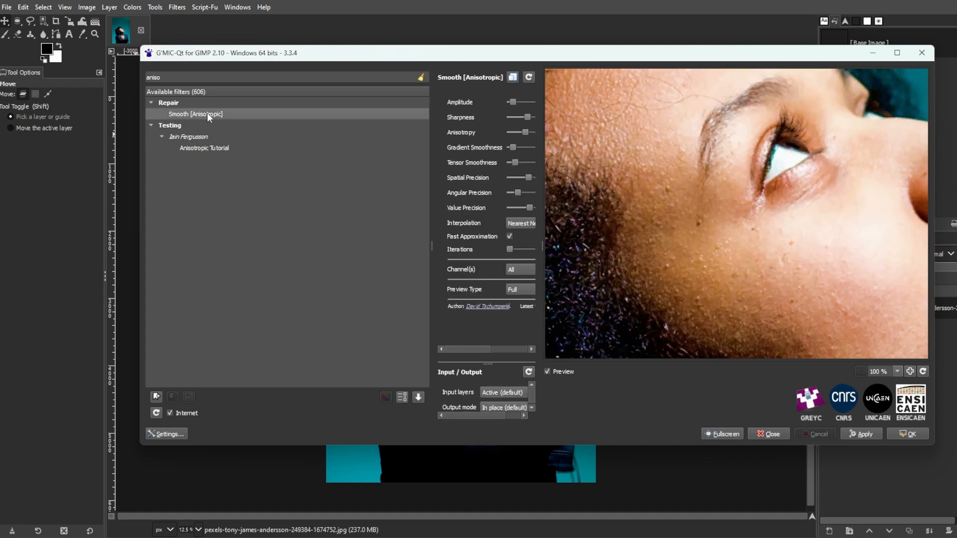
pyautogui.moveTo(513, 102); pyautogui.dragTo(526, 117)
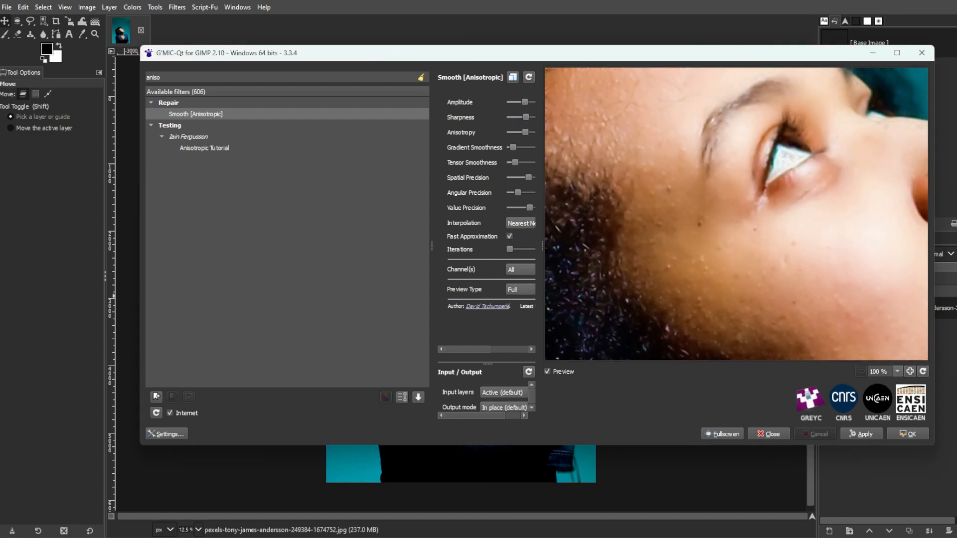
pyautogui.click(860, 435)
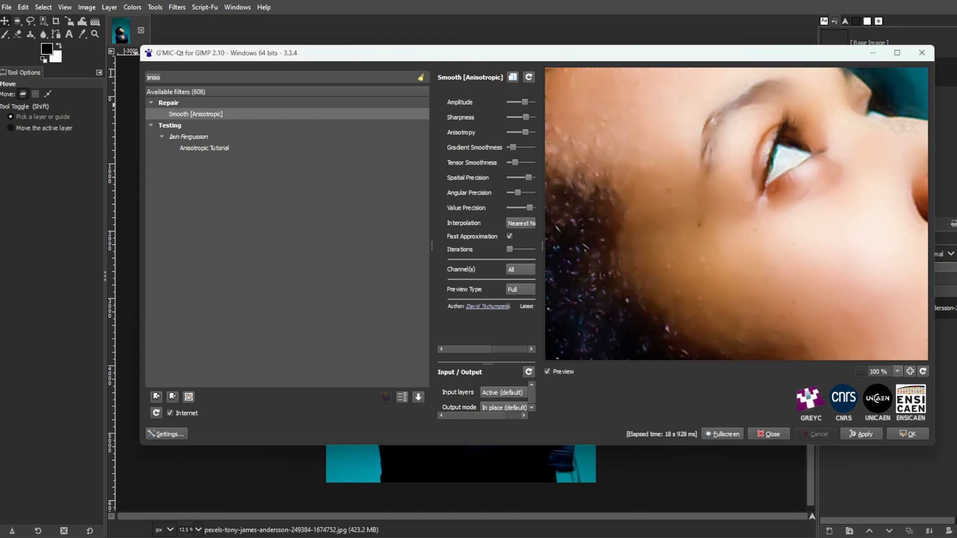
# Find the Smooth [Bilateral] filter, slightly lower its spatial and value variance, apply it once and leave the filter window
pyautogui.press('BackSpace')
pyautogui.press('BackSpace')
pyautogui.press('BackSpace')
pyautogui.press('BackSpace')
pyautogui.press('BackSpace')
pyautogui.write('bilateral')
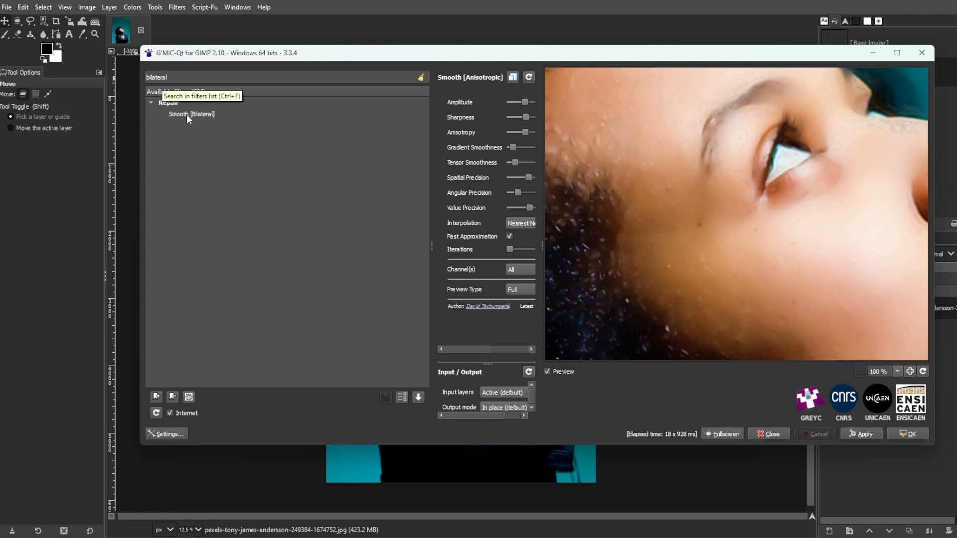
pyautogui.click(198, 113)
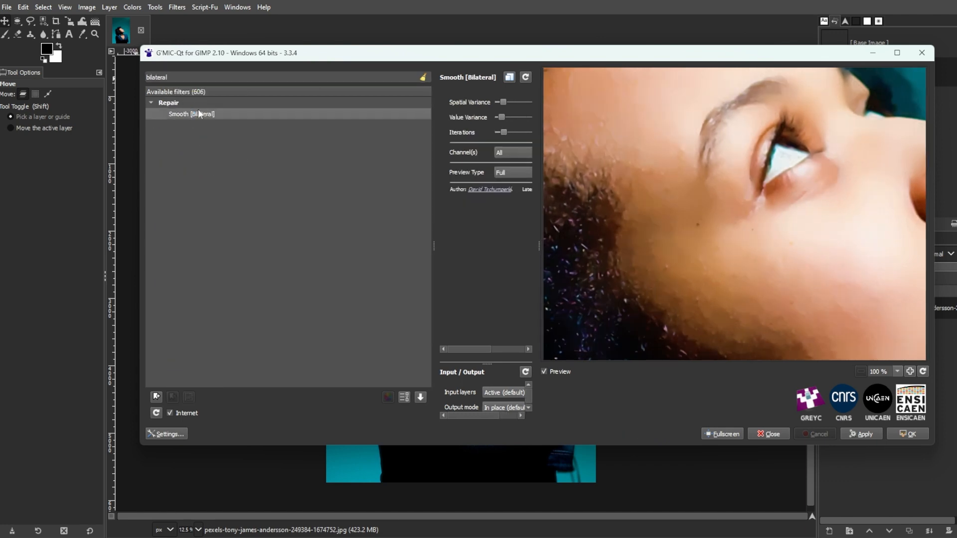
pyautogui.moveTo(503, 101); pyautogui.dragTo(499, 116)
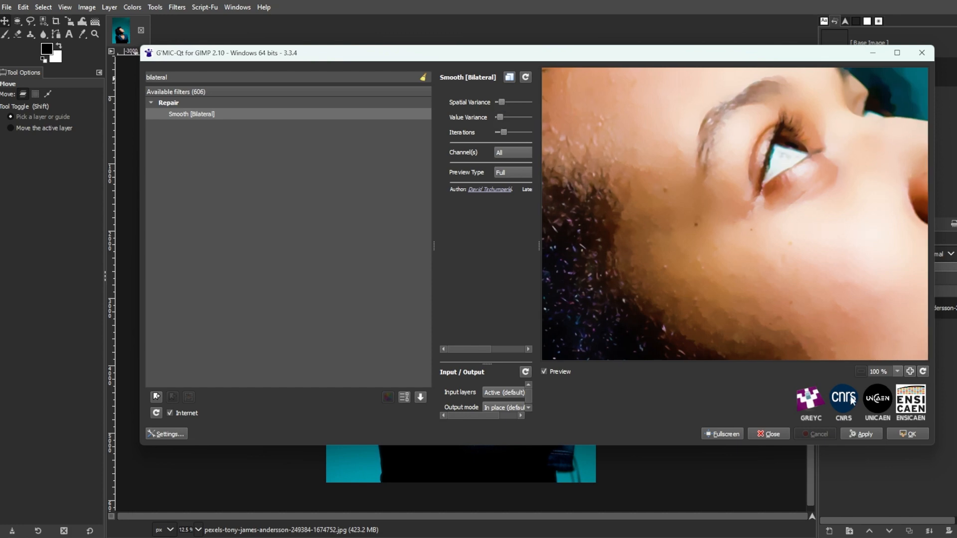
pyautogui.click(861, 434)
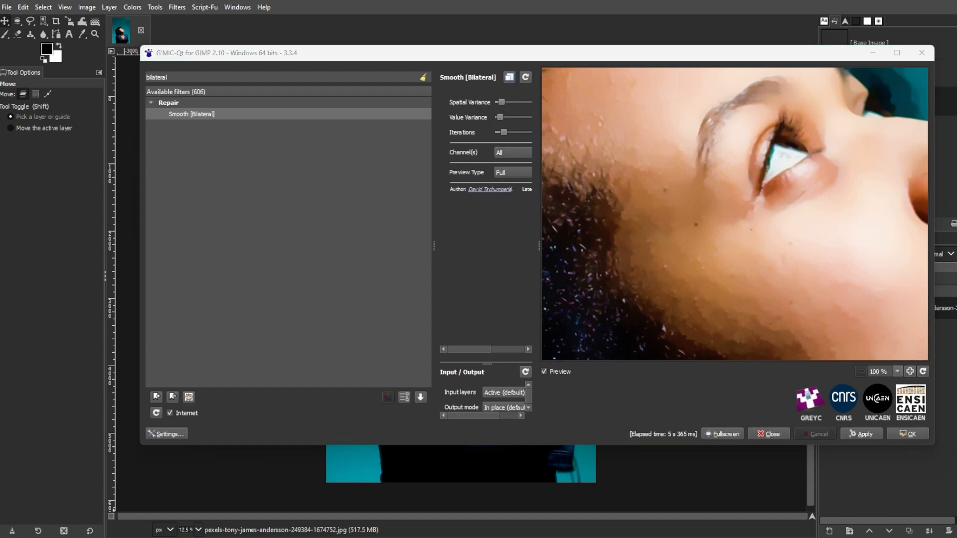
pyautogui.click(897, 433)
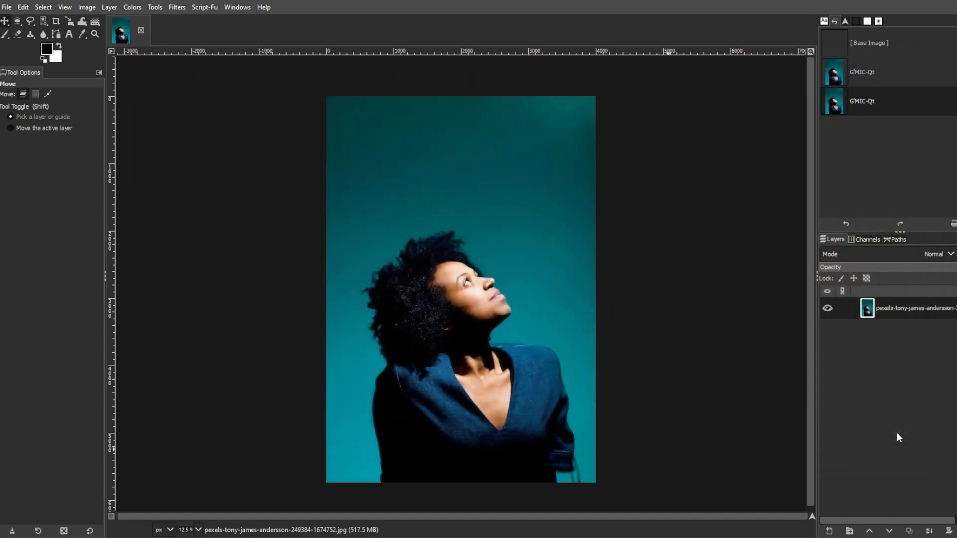
# Start the Channel Mixer and set the red contribution in the red, green and blue channels to 2.000
pyautogui.click(132, 7)
pyautogui.moveTo(176, 232)
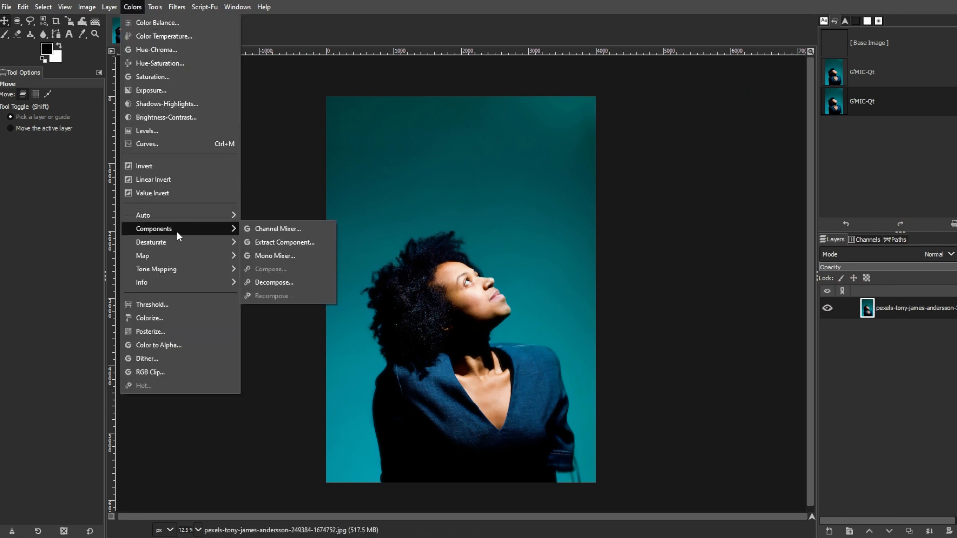
pyautogui.click(276, 230)
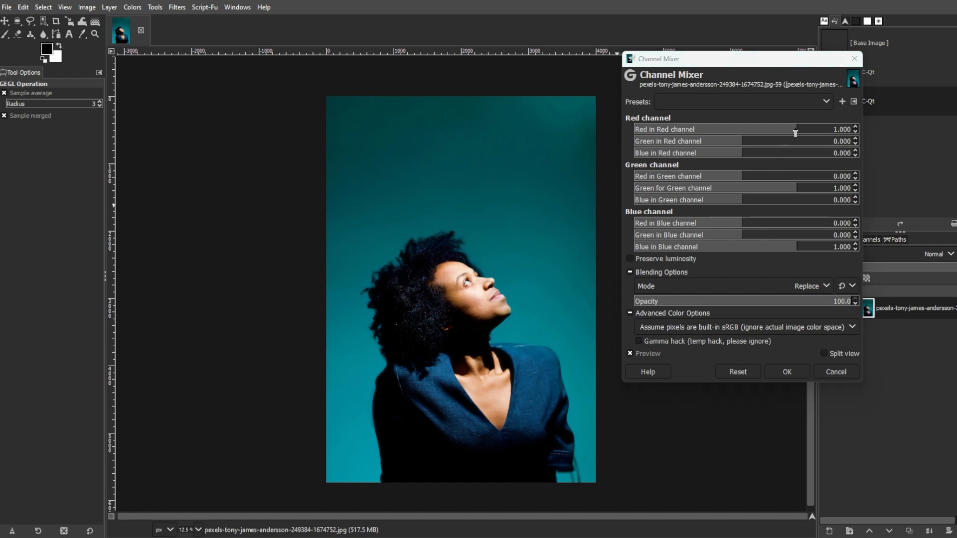
pyautogui.moveTo(799, 131); pyautogui.dragTo(859, 130)
pyautogui.moveTo(808, 177); pyautogui.dragTo(858, 177)
pyautogui.moveTo(829, 224); pyautogui.dragTo(858, 224)
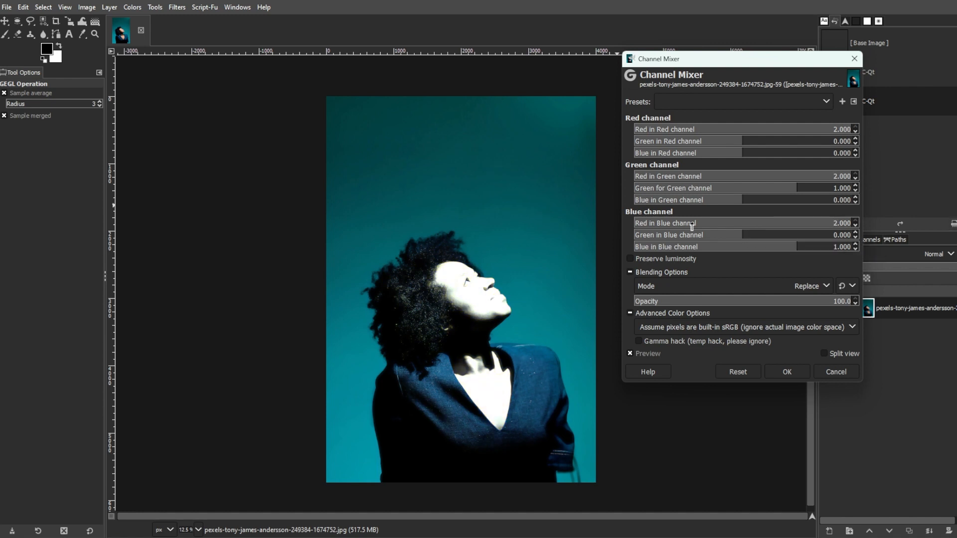
# Raise all remaining contributions in the three channels to 2.000, enable Preserve luminosity and apply the Channel Mixer
pyautogui.moveTo(692, 221); pyautogui.dragTo(629, 222)
pyautogui.moveTo(816, 142); pyautogui.dragTo(868, 141)
pyautogui.moveTo(816, 153); pyautogui.dragTo(870, 154)
pyautogui.moveTo(816, 177); pyautogui.dragTo(873, 177)
pyautogui.moveTo(818, 188); pyautogui.dragTo(878, 201)
pyautogui.moveTo(817, 223); pyautogui.dragTo(888, 225)
pyautogui.moveTo(817, 235); pyautogui.dragTo(868, 248)
pyautogui.moveTo(843, 191); pyautogui.dragTo(866, 192)
pyautogui.moveTo(833, 224); pyautogui.dragTo(867, 227)
pyautogui.moveTo(797, 177); pyautogui.dragTo(865, 177)
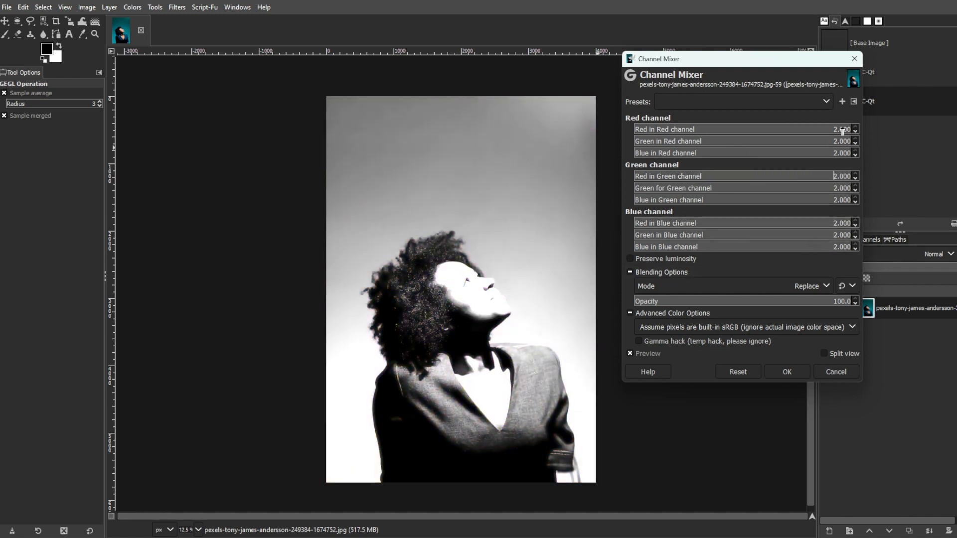
pyautogui.click(648, 258)
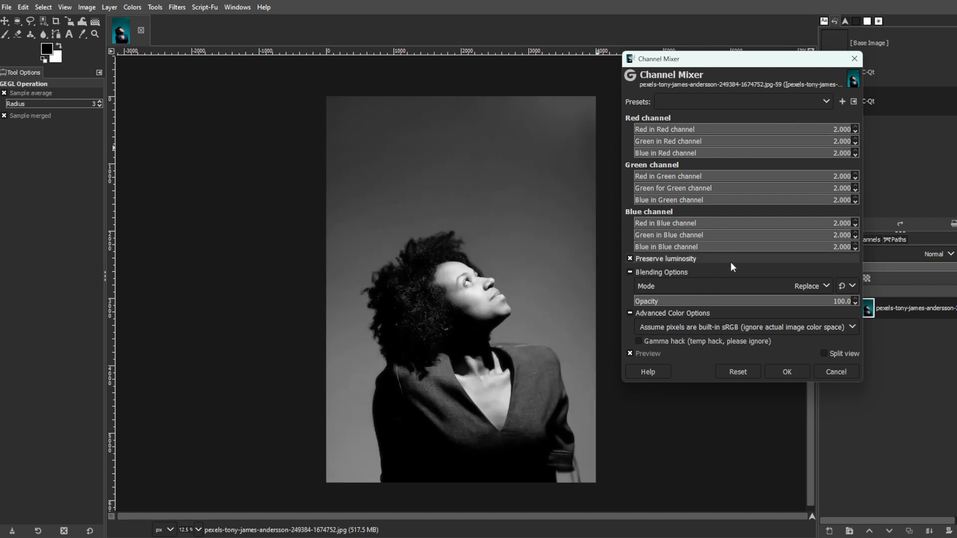
pyautogui.click(783, 372)
# Find the G'MIC Sharpen [Deblur] filter and apply it to the black-and-white portrait with its present settings
pyautogui.click(180, 7)
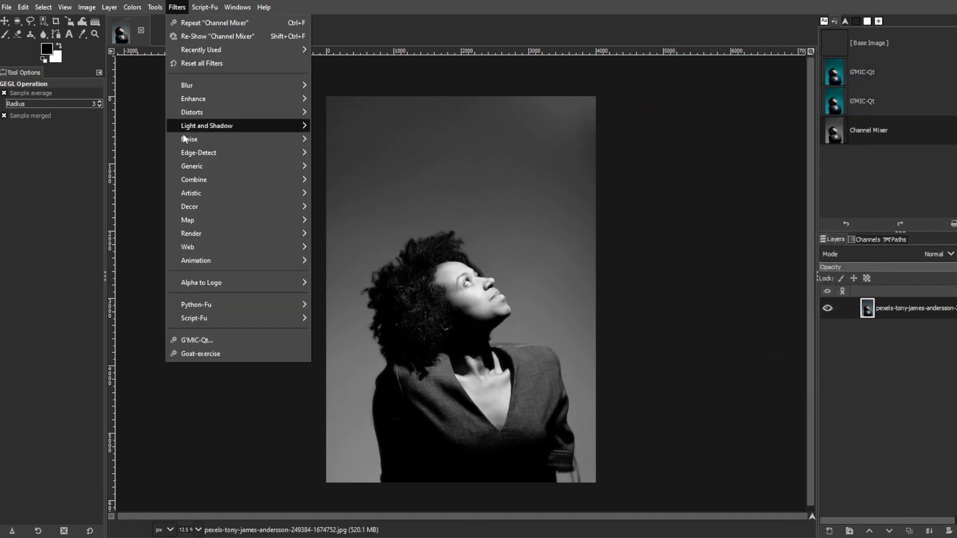
pyautogui.click(213, 339)
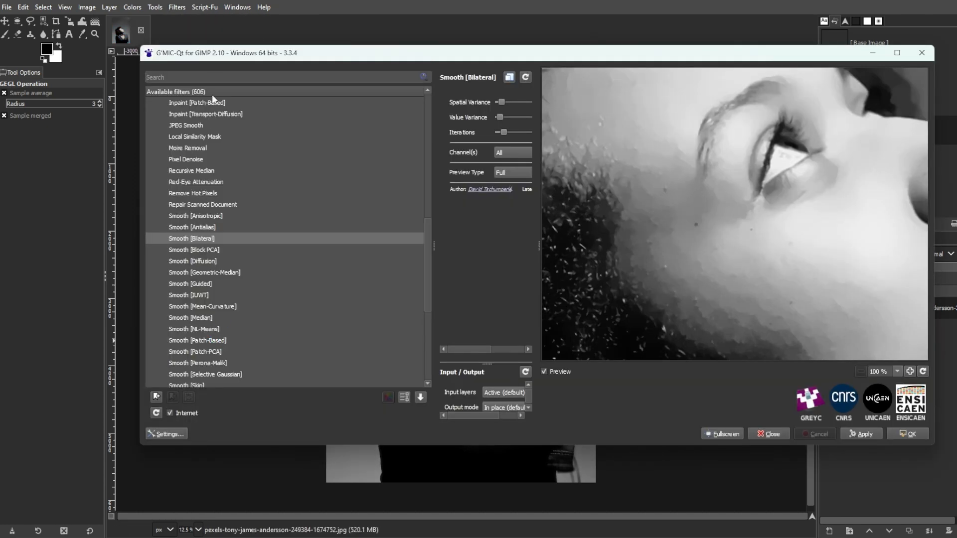
pyautogui.write('deblur')
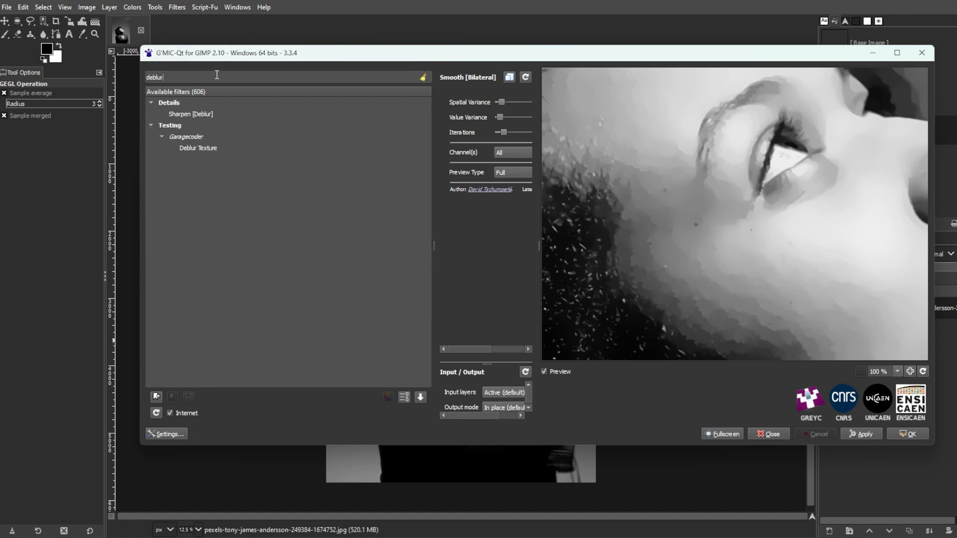
pyautogui.click(204, 115)
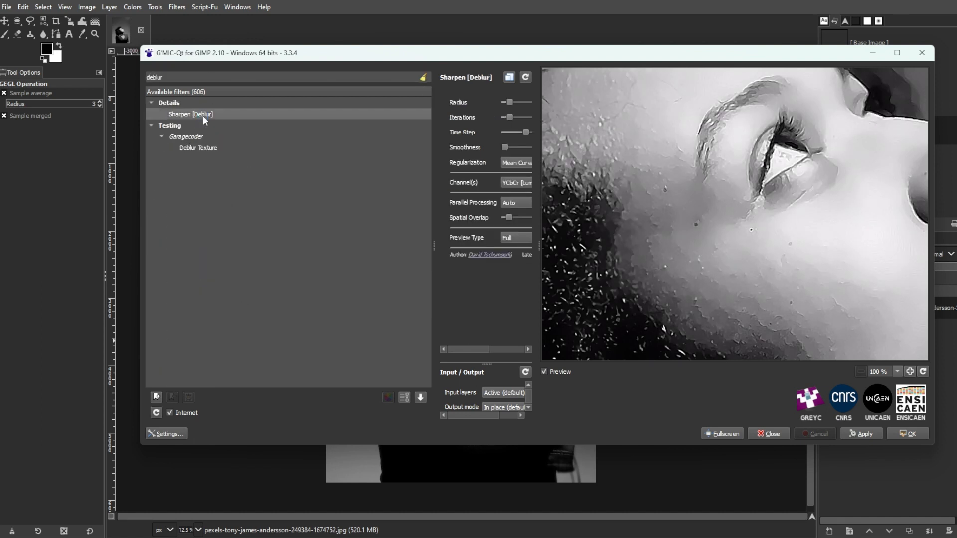
pyautogui.click(861, 434)
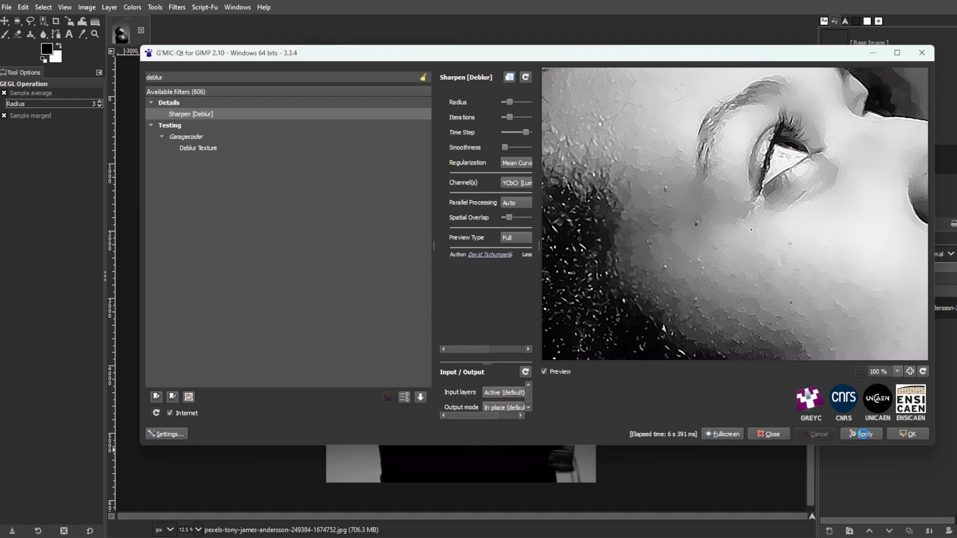
# Apply the Smooth [Bilateral] filter to the sharpened portrait with its present settings and close the filter window
pyautogui.click(254, 78)
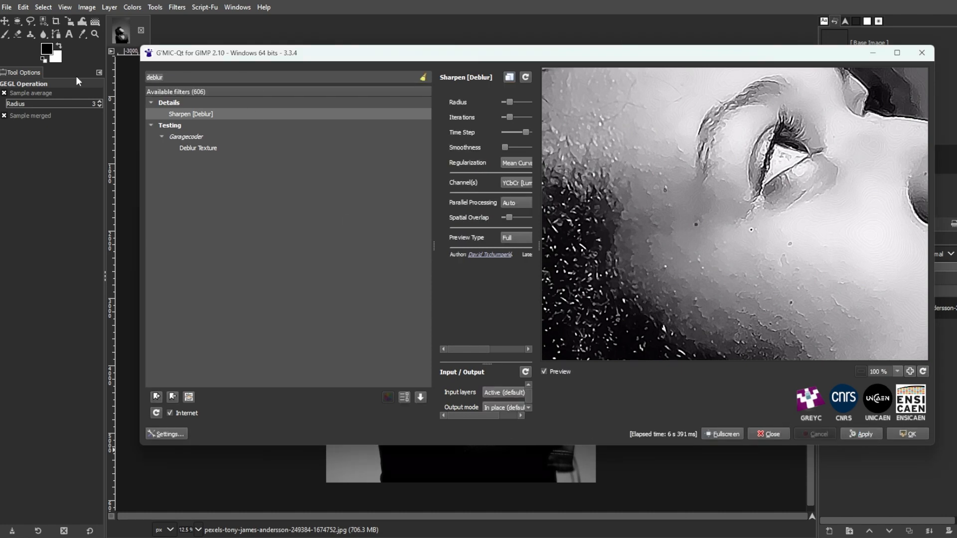
pyautogui.press('BackSpace')
pyautogui.press('BackSpace')
pyautogui.press('BackSpace')
pyautogui.press('BackSpace')
pyautogui.press('BackSpace')
pyautogui.press('BackSpace')
pyautogui.write('bilatera')
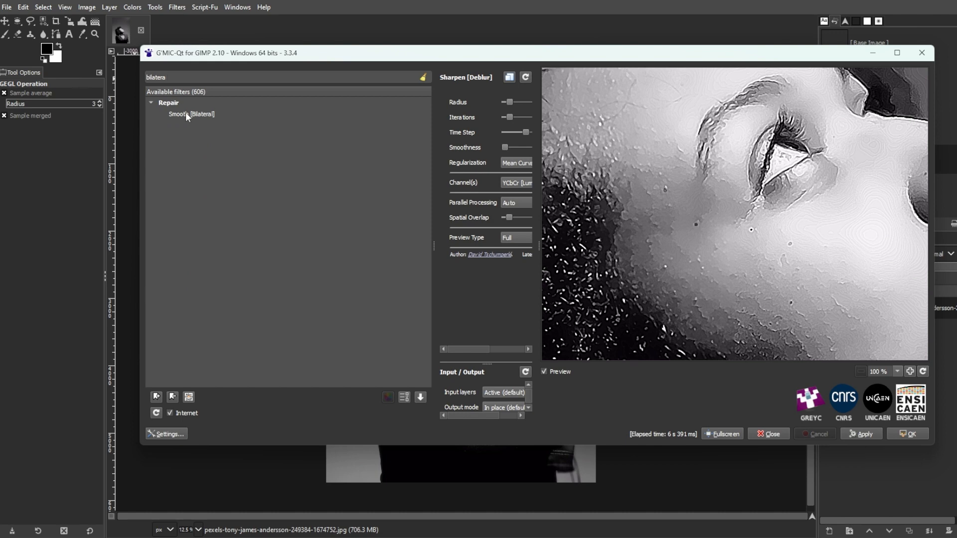
pyautogui.click(197, 115)
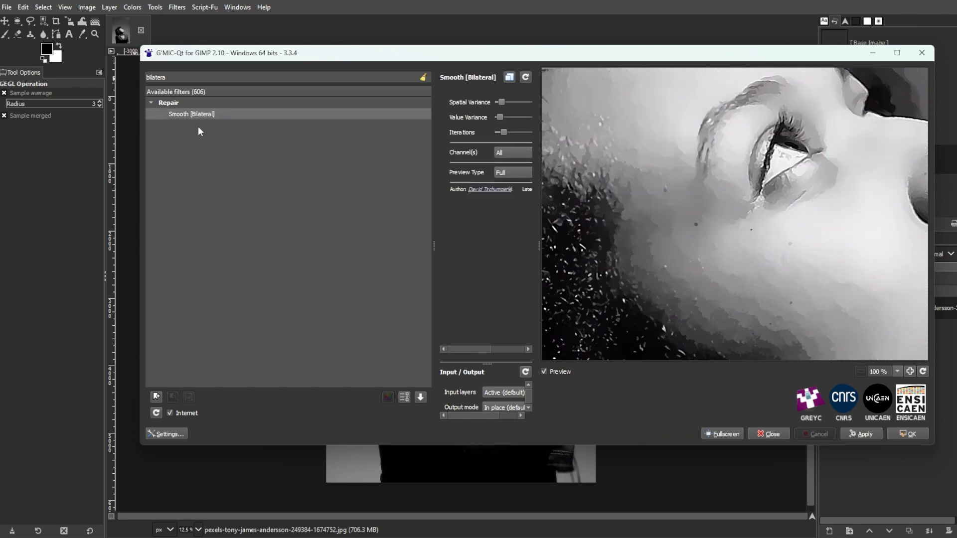
pyautogui.click(861, 435)
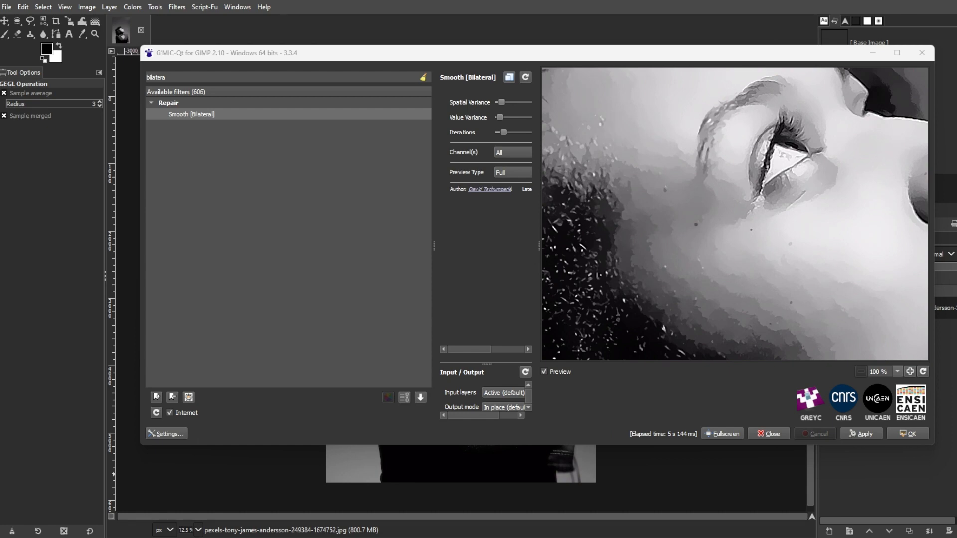
pyautogui.click(786, 437)
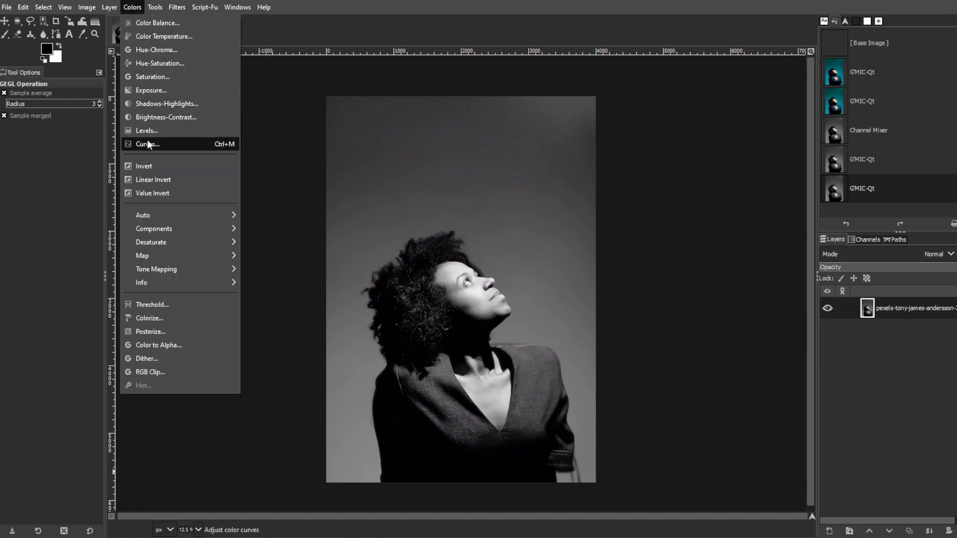
# Increase contrast with Curves: shift the black point slightly inward, lower the midtones, set the white point to input 221, output 237, and apply
pyautogui.click(148, 143)
pyautogui.moveTo(894, 117); pyautogui.dragTo(876, 116)
pyautogui.moveTo(828, 155); pyautogui.dragTo(830, 189)
pyautogui.moveTo(876, 116)
pyautogui.mouseDown()
pyautogui.moveTo(848, 120)
pyautogui.moveTo(868, 116)
pyautogui.mouseUp()
pyautogui.moveTo(685, 266); pyautogui.dragTo(715, 267)
pyautogui.moveTo(829, 190); pyautogui.dragTo(787, 203)
pyautogui.moveTo(714, 267); pyautogui.dragTo(632, 275)
pyautogui.moveTo(867, 116)
pyautogui.mouseDown()
pyautogui.moveTo(893, 145)
pyautogui.moveTo(883, 122)
pyautogui.moveTo(875, 150)
pyautogui.moveTo(866, 128)
pyautogui.mouseUp()
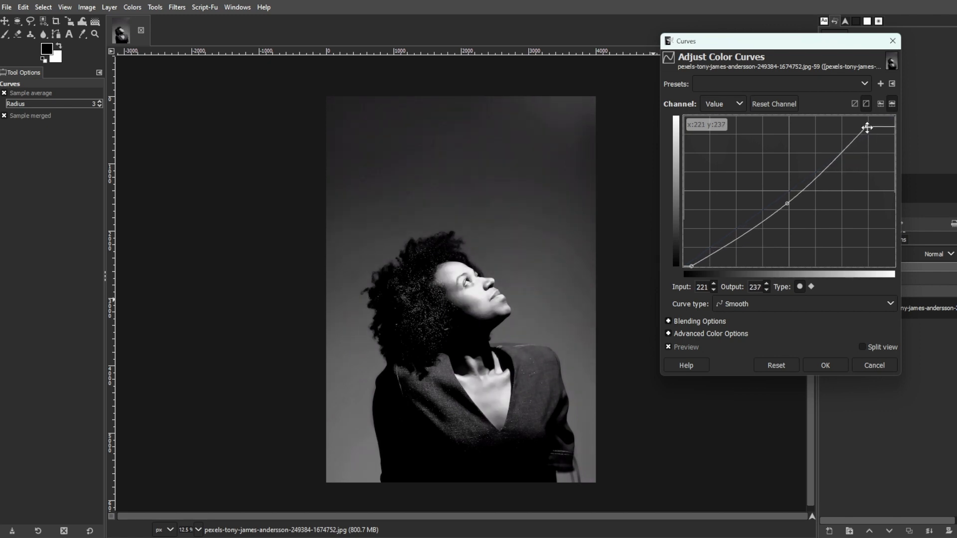
pyautogui.click(821, 367)
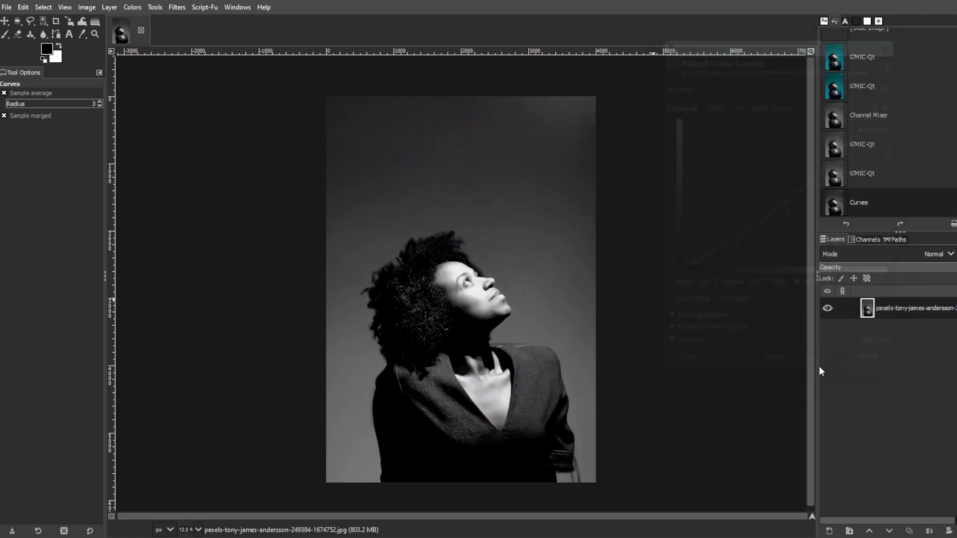
# Switch to the Free Select tool for outlining the woman with feathered edges
pyautogui.click(33, 22)
pyautogui.click(58, 23)
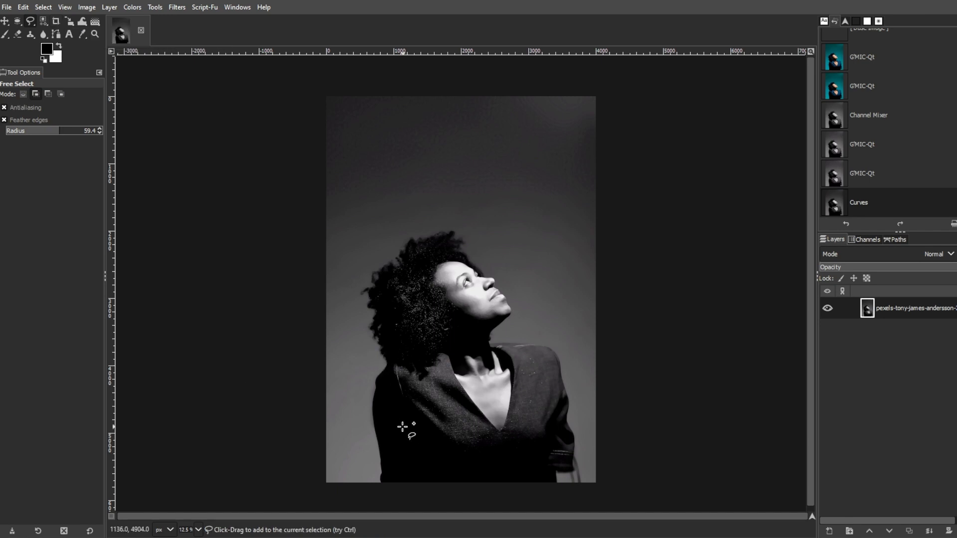
pyautogui.scroll(2, 396, 423)
pyautogui.moveTo(364, 508)
pyautogui.mouseDown()
pyautogui.moveTo(336, 97)
pyautogui.moveTo(398, 54)
pyautogui.moveTo(453, 127)
pyautogui.moveTo(522, 121)
pyautogui.mouseUp()
pyautogui.scroll(2, 399, 52)
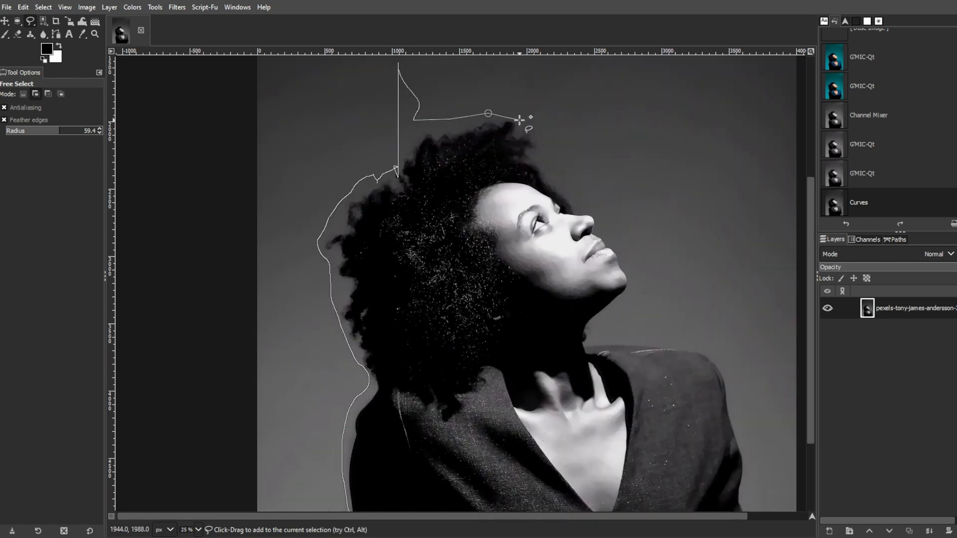
pyautogui.press('Escape')
# Draw a closed freehand selection around the woman's hair, face and body down to the image's lower edge
pyautogui.scroll(-1, 530, 134)
pyautogui.moveTo(411, 493)
pyautogui.mouseDown()
pyautogui.moveTo(401, 418)
pyautogui.moveTo(407, 304)
pyautogui.moveTo(388, 205)
pyautogui.moveTo(461, 132)
pyautogui.moveTo(561, 177)
pyautogui.mouseUp()
pyautogui.moveTo(603, 250)
pyautogui.mouseDown()
pyautogui.moveTo(583, 283)
pyautogui.moveTo(662, 295)
pyautogui.mouseUp()
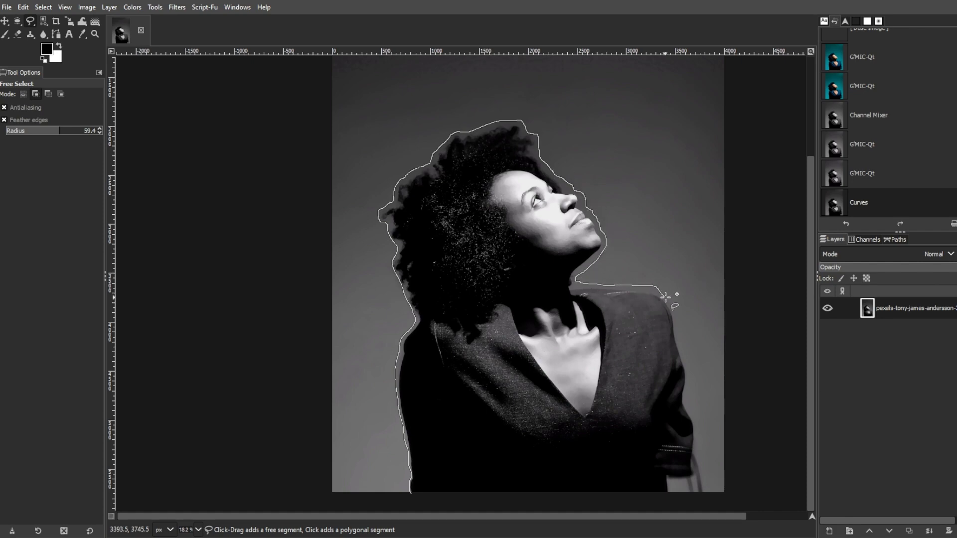
pyautogui.moveTo(701, 484); pyautogui.dragTo(411, 494)
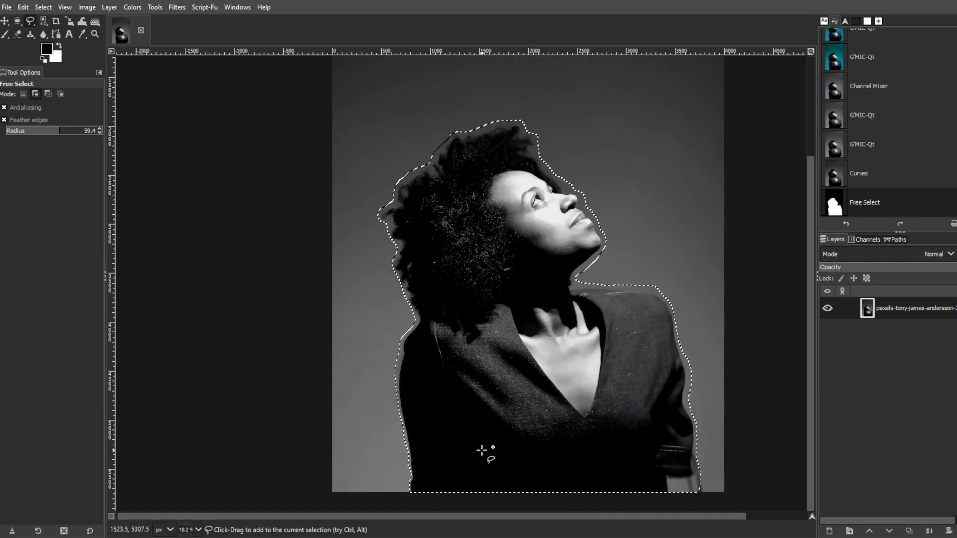
# Turn on Quick Mask for the selection around the woman
pyautogui.scroll(-1, 502, 442)
pyautogui.scroll(1, 518, 400)
pyautogui.scroll(-1, 518, 400)
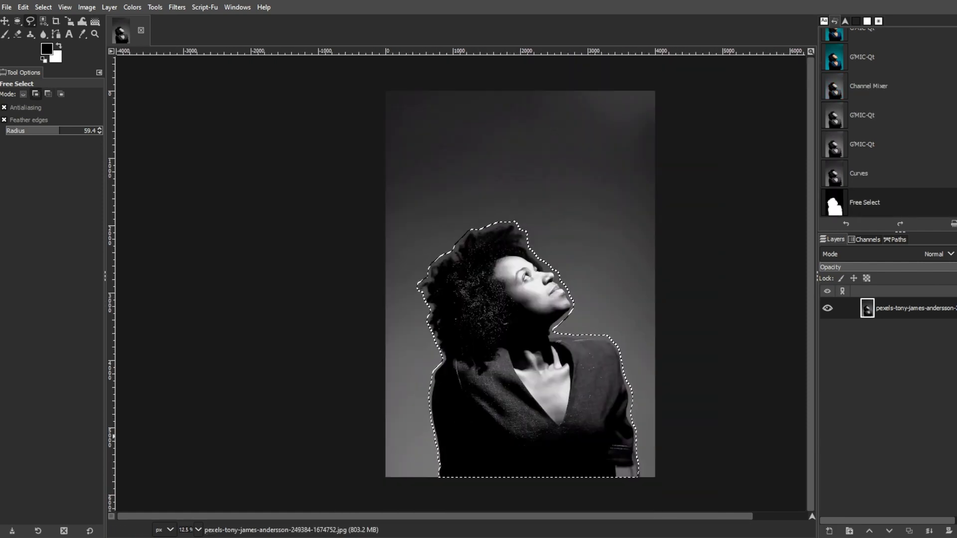
pyautogui.click(44, 8)
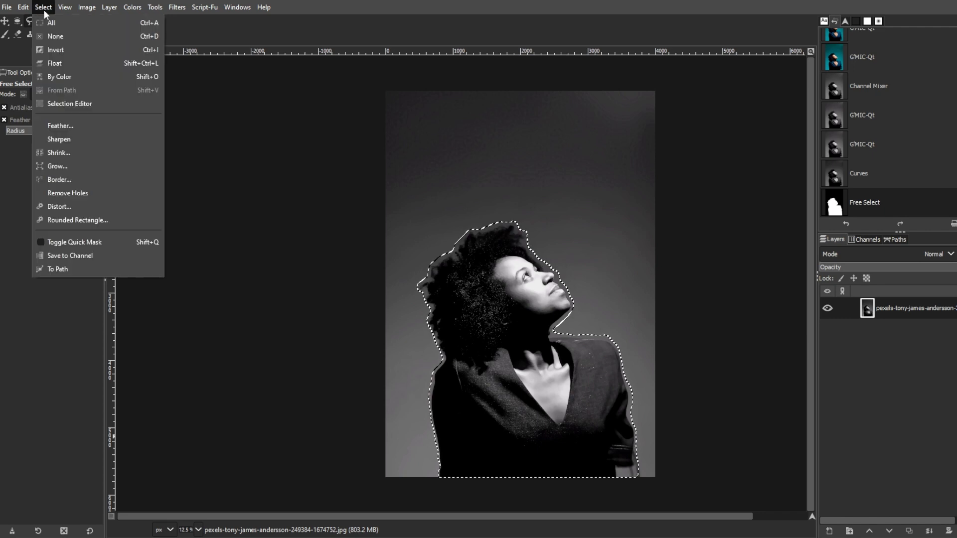
pyautogui.click(55, 242)
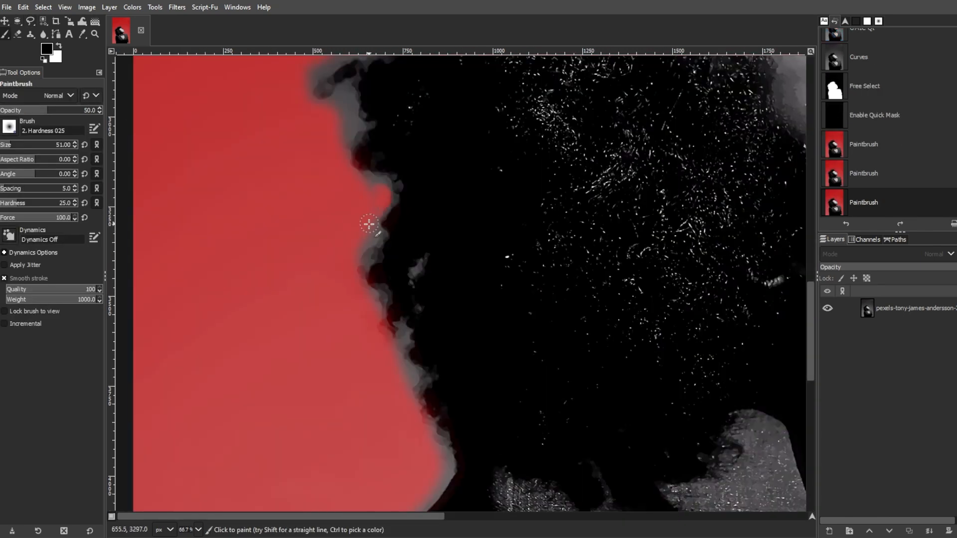
# Paint black on the Quick Mask with a soft size 51 brush at 50 opacity along the back of the hair and shoulder
pyautogui.moveTo(367, 220)
pyautogui.mouseDown()
pyautogui.moveTo(357, 261)
pyautogui.moveTo(404, 329)
pyautogui.mouseUp()
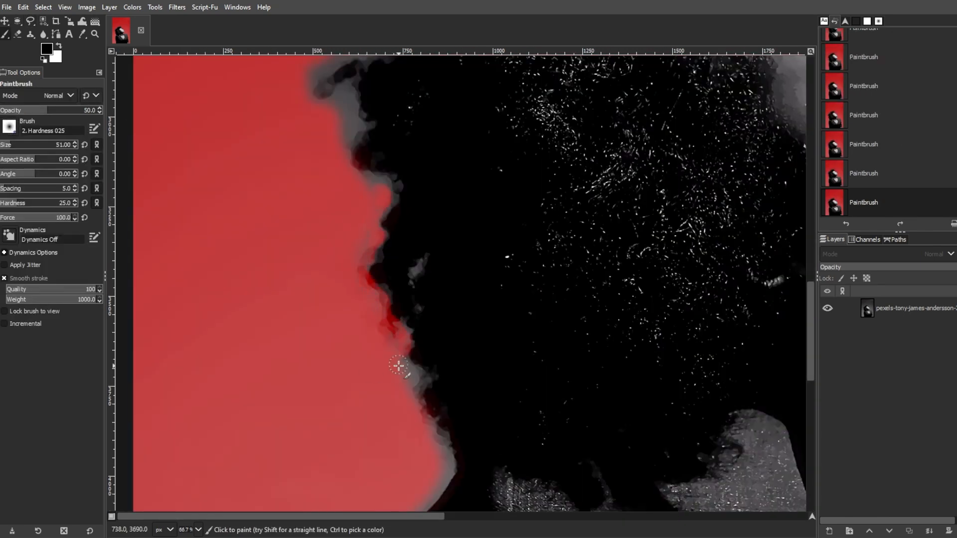
pyautogui.moveTo(399, 365); pyautogui.dragTo(439, 491)
pyautogui.scroll(-10, 423, 389)
pyautogui.scroll(5, 424, 389)
pyautogui.moveTo(432, 279)
pyautogui.mouseDown()
pyautogui.moveTo(380, 331)
pyautogui.moveTo(377, 403)
pyautogui.mouseUp()
pyautogui.scroll(-2, 391, 244)
pyautogui.moveTo(391, 244); pyautogui.dragTo(382, 335)
pyautogui.scroll(-5, 388, 243)
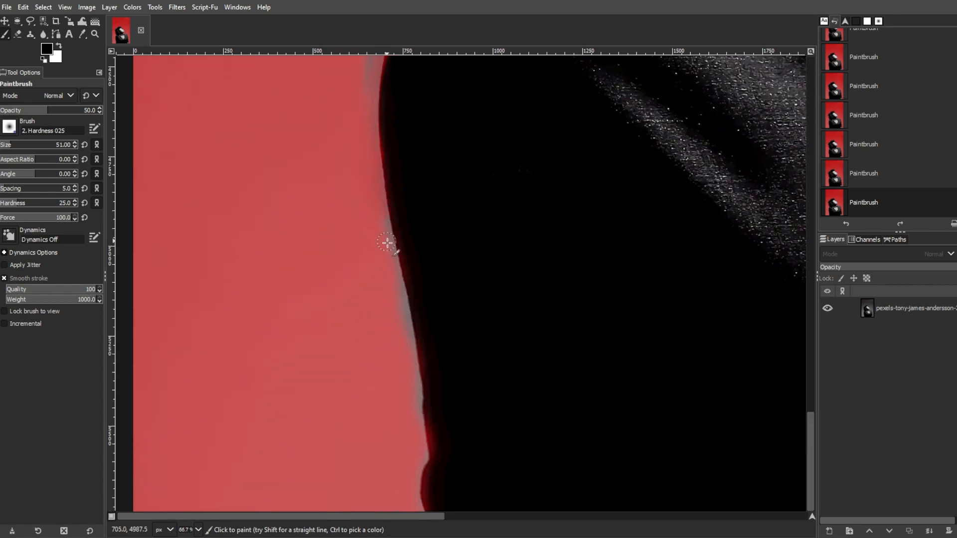
# Set the paintbrush hardness to 100 and spacing to 1 while masking the background along the woman's back
pyautogui.scroll(8, 388, 243)
pyautogui.moveTo(30, 205); pyautogui.dragTo(75, 204)
pyautogui.scroll(-5, 385, 349)
pyautogui.moveTo(385, 364); pyautogui.dragTo(385, 280)
pyautogui.moveTo(45, 193); pyautogui.dragTo(22, 194)
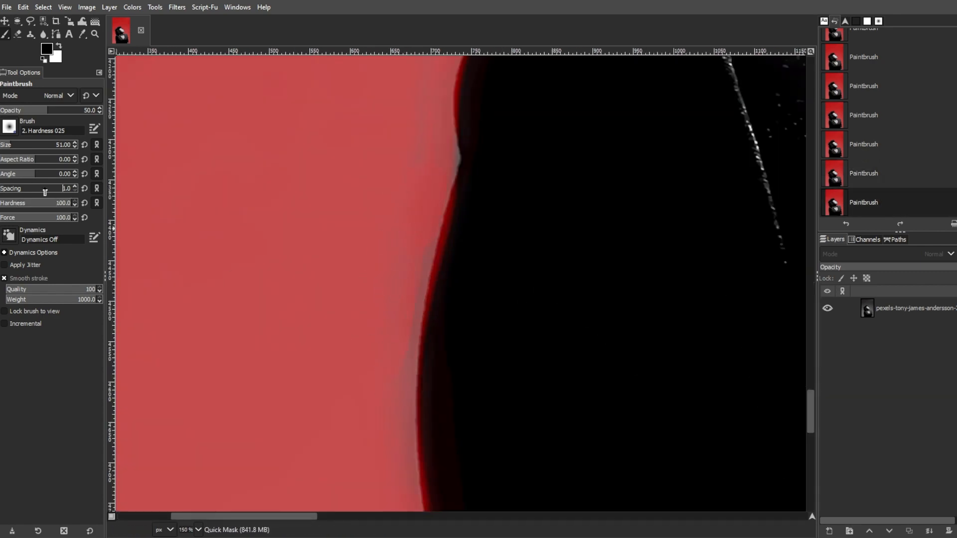
# Refine the mask edge along the back with black, restoring the overpainted body edge in white
pyautogui.scroll(2, 393, 369)
pyautogui.moveTo(439, 294); pyautogui.dragTo(438, 271)
pyautogui.press('x')
pyautogui.moveTo(456, 360); pyautogui.dragTo(438, 455)
# Paint black on the Quick Mask around the outer curls at the back of the hair
pyautogui.scroll(19, 568, 353)
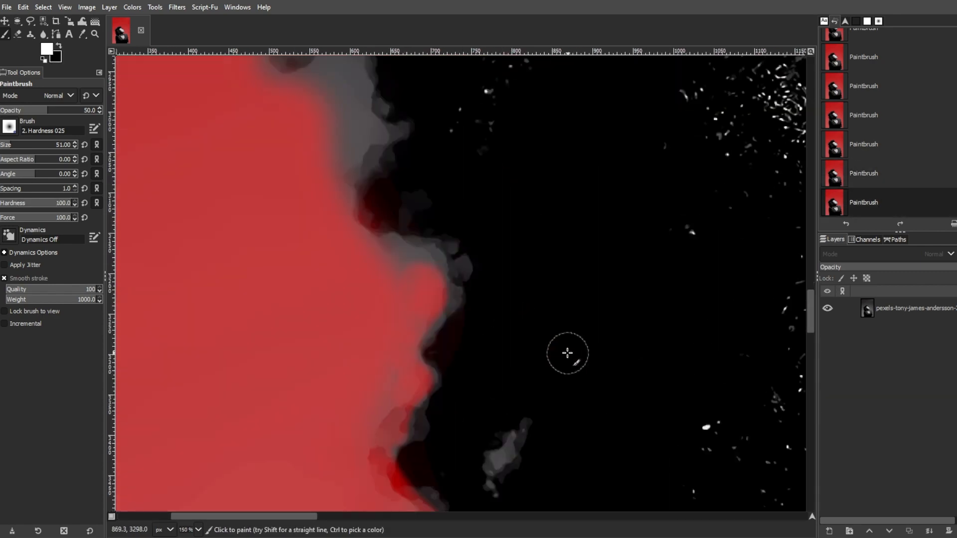
pyautogui.press('x')
pyautogui.scroll(5, 345, 361)
pyautogui.moveTo(335, 300); pyautogui.dragTo(366, 396)
pyautogui.moveTo(279, 254); pyautogui.dragTo(393, 179)
pyautogui.scroll(5, 336, 394)
pyautogui.moveTo(385, 389)
pyautogui.mouseDown()
pyautogui.moveTo(600, 112)
pyautogui.moveTo(420, 411)
pyautogui.mouseUp()
# Mask the background around the upper back curls using progressively smaller brush sizes
pyautogui.press('[')
pyautogui.scroll(5, 439, 349)
pyautogui.moveTo(712, 385); pyautogui.dragTo(669, 320)
pyautogui.hscroll(4, 498, 324)
pyautogui.moveTo(376, 312); pyautogui.dragTo(444, 285)
pyautogui.press('[')
pyautogui.moveTo(502, 322)
pyautogui.mouseDown()
pyautogui.moveTo(470, 280)
pyautogui.moveTo(530, 192)
pyautogui.moveTo(551, 132)
pyautogui.mouseUp()
# Paint black on the Quick Mask over the background along the top and front of the hair
pyautogui.press(']')
pyautogui.scroll(7, 594, 316)
pyautogui.scroll(-4, 593, 316)
pyautogui.moveTo(352, 163)
pyautogui.mouseDown()
pyautogui.moveTo(419, 160)
pyautogui.moveTo(670, 100)
pyautogui.mouseUp()
pyautogui.moveTo(399, 517); pyautogui.dragTo(471, 517)
pyautogui.scroll(3, 449, 299)
pyautogui.moveTo(366, 215)
pyautogui.mouseDown()
pyautogui.moveTo(547, 247)
pyautogui.moveTo(608, 453)
pyautogui.moveTo(670, 470)
pyautogui.mouseUp()
pyautogui.scroll(-5, 586, 224)
pyautogui.moveTo(470, 516); pyautogui.dragTo(529, 517)
pyautogui.moveTo(433, 276); pyautogui.dragTo(578, 435)
# Mask the background beside the front hair, forehead and nose with a size 46 brush, undoing one stray stroke
pyautogui.scroll(-6, 424, 216)
pyautogui.hscroll(3, 423, 216)
pyautogui.moveTo(439, 172)
pyautogui.mouseDown()
pyautogui.moveTo(470, 248)
pyautogui.moveTo(581, 272)
pyautogui.mouseUp()
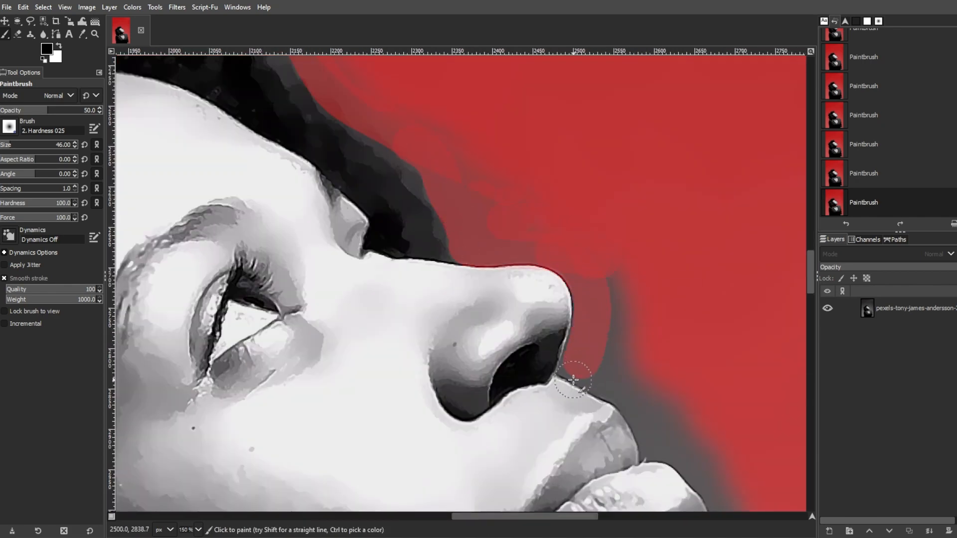
pyautogui.hotkey('ctrl', 'z')
pyautogui.scroll(3, 666, 345)
pyautogui.moveTo(516, 165)
pyautogui.mouseDown()
pyautogui.moveTo(471, 249)
pyautogui.moveTo(545, 474)
pyautogui.mouseUp()
pyautogui.moveTo(451, 383)
pyautogui.mouseDown()
pyautogui.moveTo(504, 305)
pyautogui.moveTo(495, 429)
pyautogui.mouseUp()
pyautogui.scroll(-4, 519, 300)
pyautogui.moveTo(439, 159); pyautogui.dragTo(517, 198)
# Shrink the brush and mask the background between the tip of the nose and the lips
pyautogui.press('[')
pyautogui.press('[')
pyautogui.press('[')
pyautogui.press('[')
pyautogui.press('[')
pyautogui.press('[')
pyautogui.moveTo(547, 359); pyautogui.dragTo(659, 398)
# Mask the background in front of the lips and chin with a size 31 brush
pyautogui.hscroll(7, 683, 357)
pyautogui.scroll(-2, 683, 357)
pyautogui.press(']')
pyautogui.press(']')
pyautogui.press(']')
pyautogui.press(']')
pyautogui.moveTo(279, 224); pyautogui.dragTo(319, 312)
pyautogui.scroll(-5, 279, 309)
pyautogui.moveTo(309, 170); pyautogui.dragTo(336, 222)
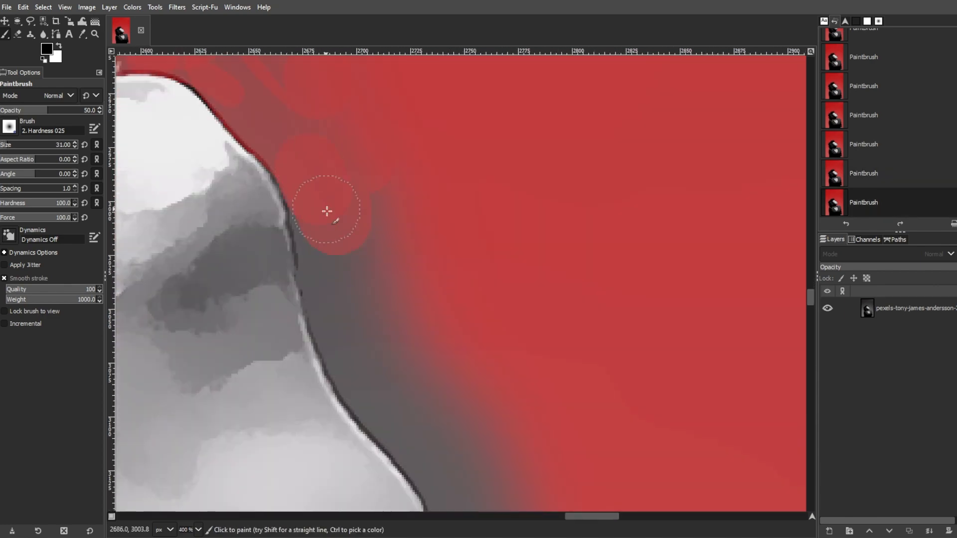
# Paint black on the Quick Mask around the chin's curve and the start of the jaw's underside
pyautogui.scroll(-5, 311, 176)
pyautogui.moveTo(344, 80); pyautogui.dragTo(430, 201)
pyautogui.moveTo(482, 375); pyautogui.dragTo(479, 429)
pyautogui.scroll(-5, 479, 398)
pyautogui.moveTo(324, 421)
pyautogui.mouseDown()
pyautogui.moveTo(357, 393)
pyautogui.moveTo(387, 319)
pyautogui.mouseUp()
pyautogui.scroll(-2, 387, 299)
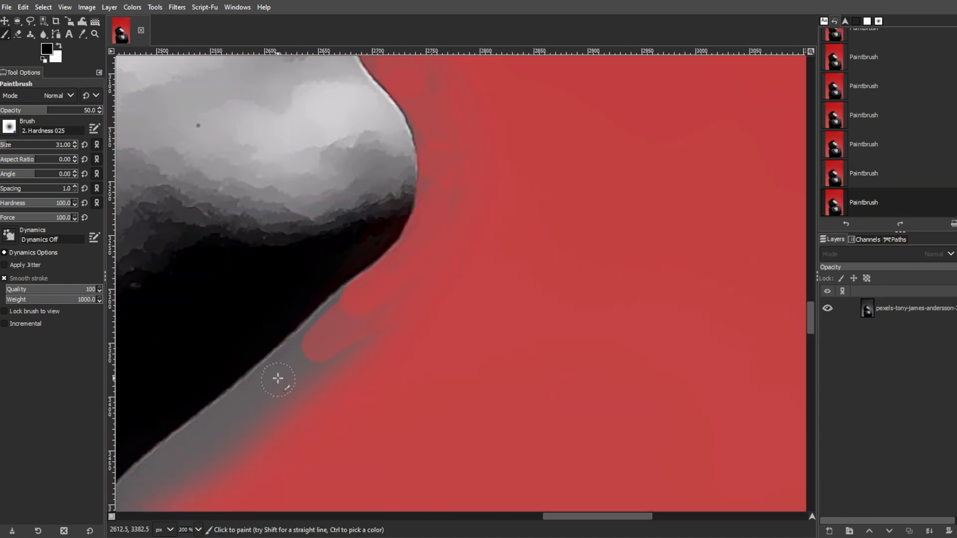
# Mask the gray background beneath the jaw down toward the neck, undoing one misplaced stroke
pyautogui.scroll(-6, 387, 300)
pyautogui.scroll(-3, 257, 293)
pyautogui.moveTo(170, 281); pyautogui.dragTo(170, 302)
pyautogui.hotkey('ctrl', 'z')
pyautogui.scroll(2, 299, 224)
pyautogui.moveTo(453, 136); pyautogui.dragTo(406, 191)
pyautogui.moveTo(409, 177)
pyautogui.mouseDown()
pyautogui.moveTo(307, 265)
pyautogui.moveTo(186, 454)
pyautogui.mouseUp()
# Mask the background beside the neck and above the front shoulder with a size 70 brush
pyautogui.scroll(-1, 190, 438)
pyautogui.moveTo(200, 350); pyautogui.dragTo(180, 395)
pyautogui.press(']')
pyautogui.moveTo(231, 322); pyautogui.dragTo(609, 369)
pyautogui.moveTo(679, 374); pyautogui.dragTo(748, 388)
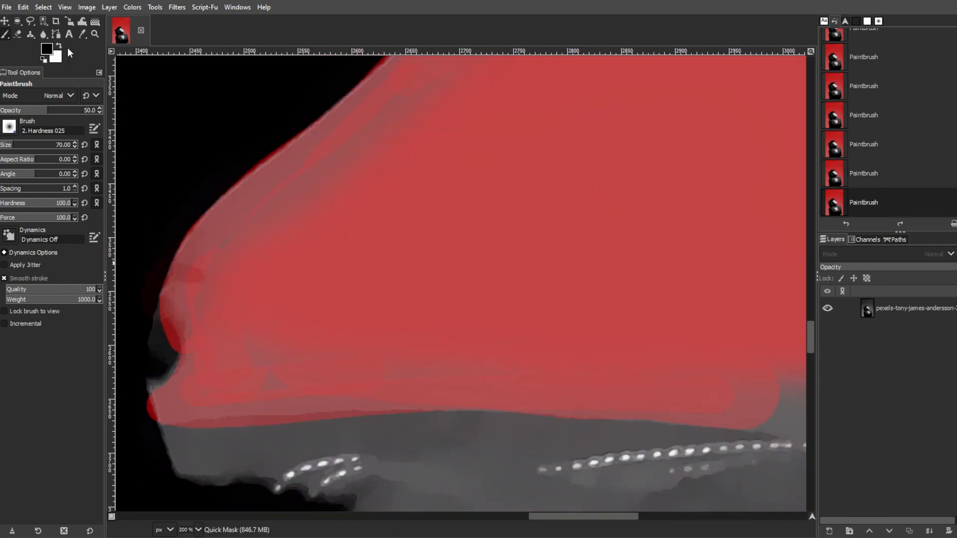
# Paint white to restore the overmasked edge near the neck and collar, and return to black
pyautogui.hscroll(-3, 128, 348)
pyautogui.press('x')
pyautogui.moveTo(327, 384); pyautogui.dragTo(323, 420)
pyautogui.scroll(-5, 463, 284)
pyautogui.scroll(-3, 648, 324)
pyautogui.press('1')
pyautogui.press('x')
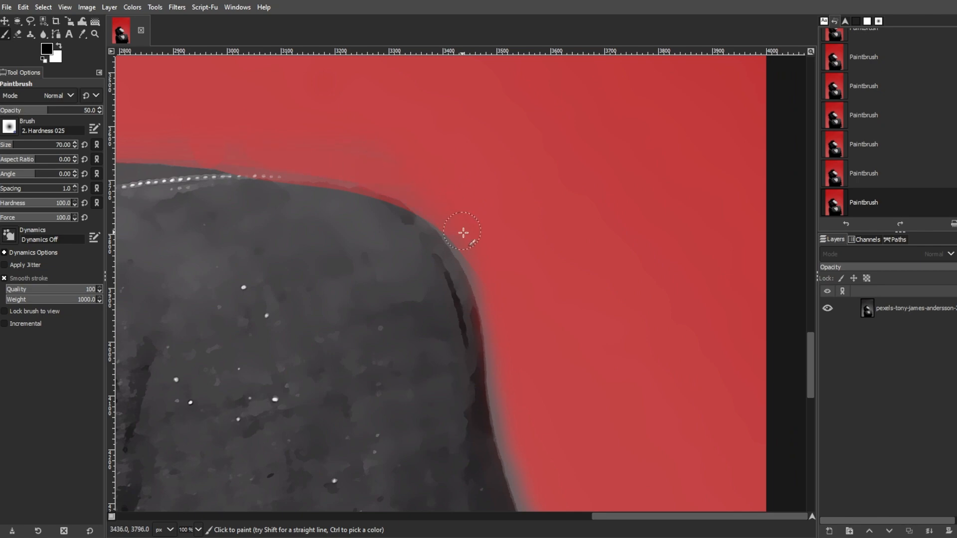
# Restore the outer edge of the front shoulder with white paint and switch back to black
pyautogui.scroll(-2, 469, 230)
pyautogui.scroll(1, 518, 239)
pyautogui.scroll(-2, 557, 389)
pyautogui.click(59, 46)
pyautogui.moveTo(531, 277); pyautogui.dragTo(532, 314)
pyautogui.click(59, 46)
# Mask the background along the outer edge of the front sleeve, undoing one misplaced stroke
pyautogui.scroll(-5, 567, 128)
pyautogui.scroll(-4, 619, 160)
pyautogui.moveTo(612, 322); pyautogui.dragTo(609, 423)
pyautogui.moveTo(629, 435); pyautogui.dragTo(530, 454)
pyautogui.hotkey('ctrl', 'z')
pyautogui.scroll(4, 524, 478)
pyautogui.moveTo(329, 489)
pyautogui.mouseDown()
pyautogui.moveTo(729, 431)
pyautogui.moveTo(342, 342)
pyautogui.moveTo(762, 264)
pyautogui.mouseUp()
# Mask the background along the lower sleeve and cuff, adjusting the brush size to 65
pyautogui.press('[')
pyautogui.moveTo(265, 157); pyautogui.dragTo(299, 462)
pyautogui.scroll(-1, 648, 249)
pyautogui.moveTo(540, 203); pyautogui.dragTo(769, 162)
pyautogui.moveTo(700, 518); pyautogui.dragTo(754, 520)
pyautogui.scroll(-1, 461, 378)
pyautogui.press(']')
pyautogui.scroll(-7, 461, 321)
pyautogui.scroll(4, 454, 247)
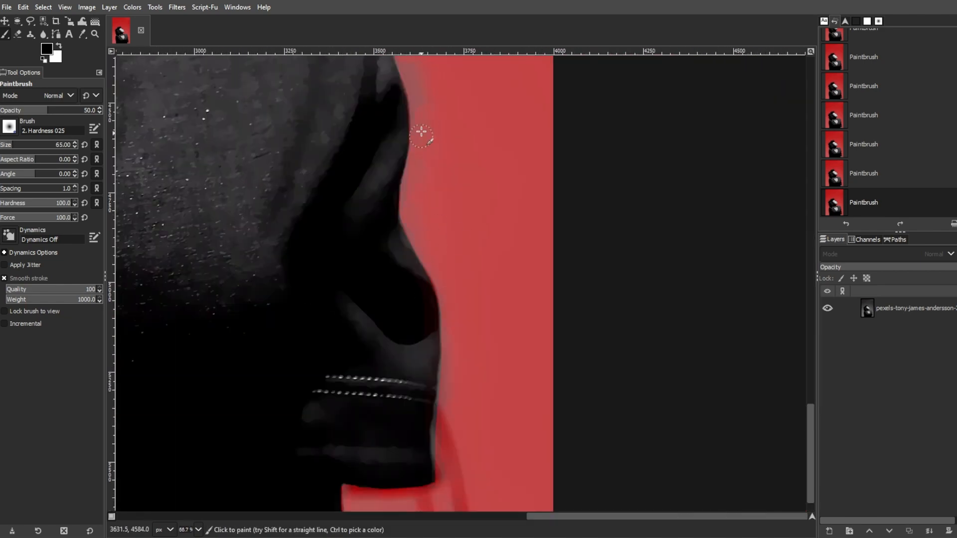
pyautogui.scroll(-5, 567, 342)
pyautogui.scroll(1, 566, 342)
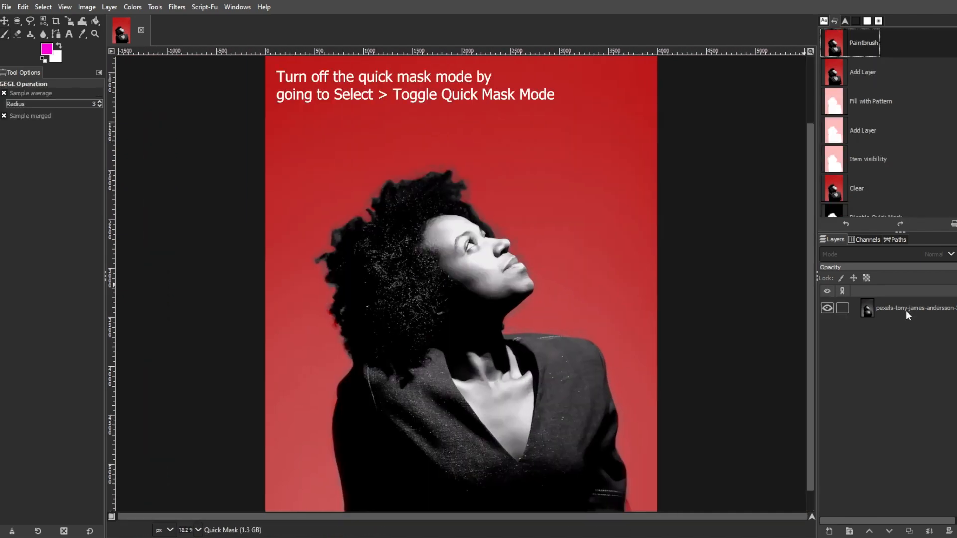
# Turn off Quick Mask and copy the selected woman into a new layer above the photo
pyautogui.click(40, 8)
pyautogui.click(93, 242)
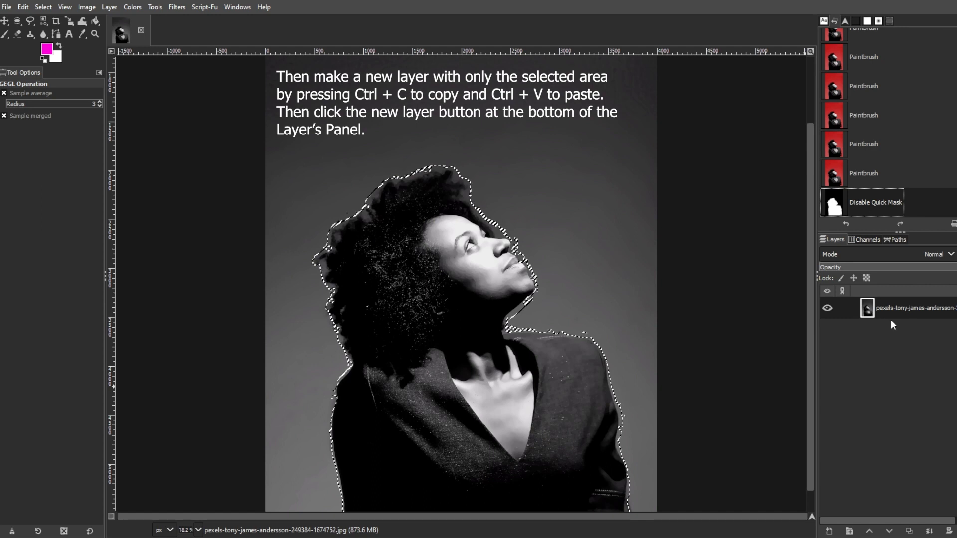
pyautogui.hotkey('ctrl', 'c')
pyautogui.hotkey('ctrl', 'v')
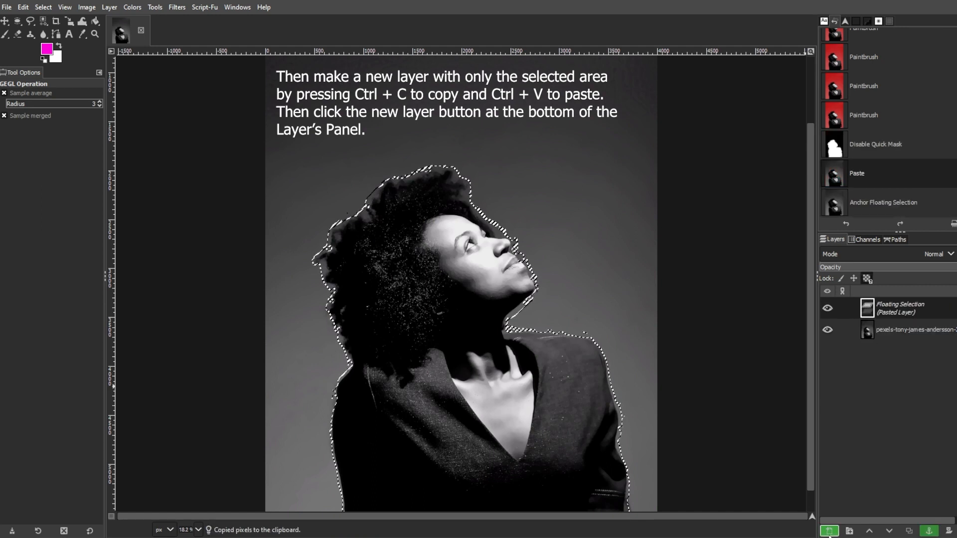
pyautogui.click(829, 531)
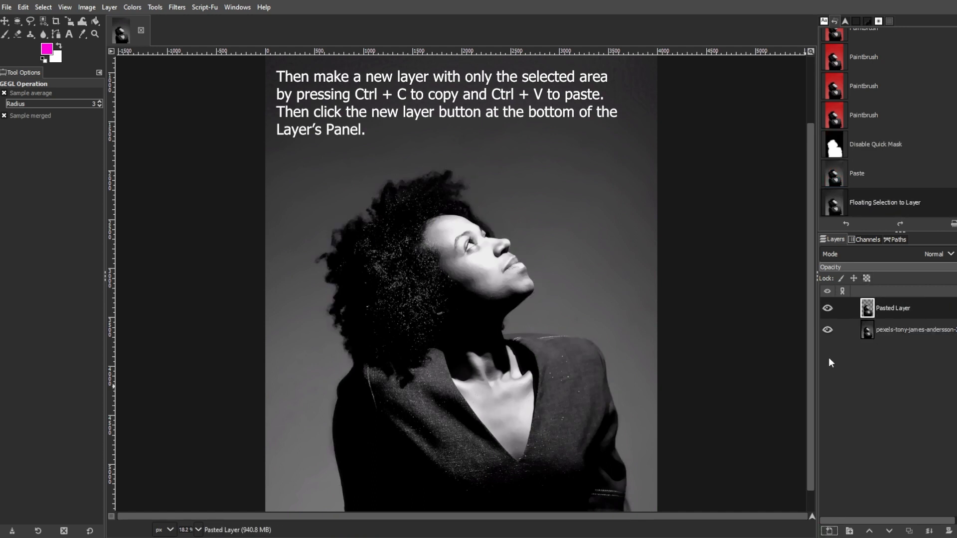
# Create a transparent 4000 by 5740 px layer and place it beneath the cut-out of the woman
pyautogui.click(829, 533)
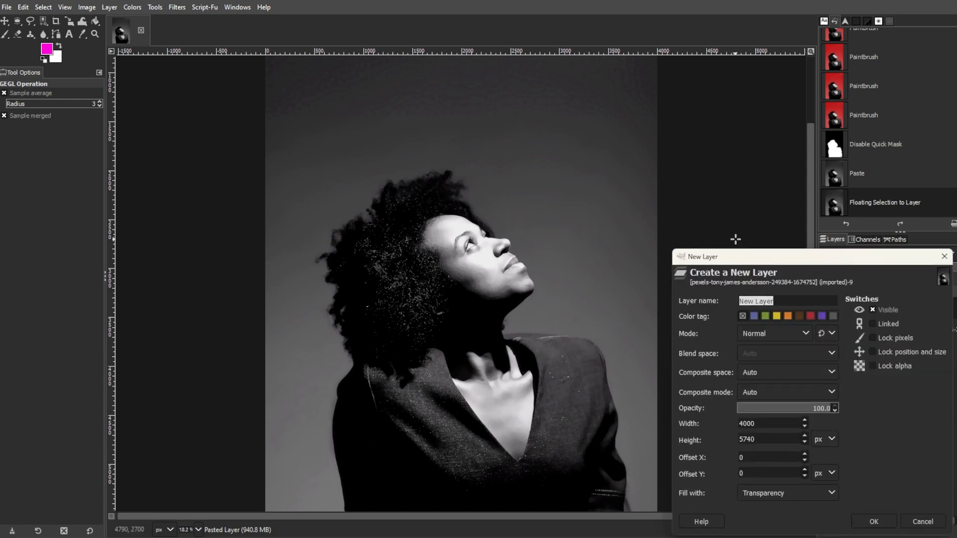
pyautogui.moveTo(735, 261); pyautogui.dragTo(421, 87)
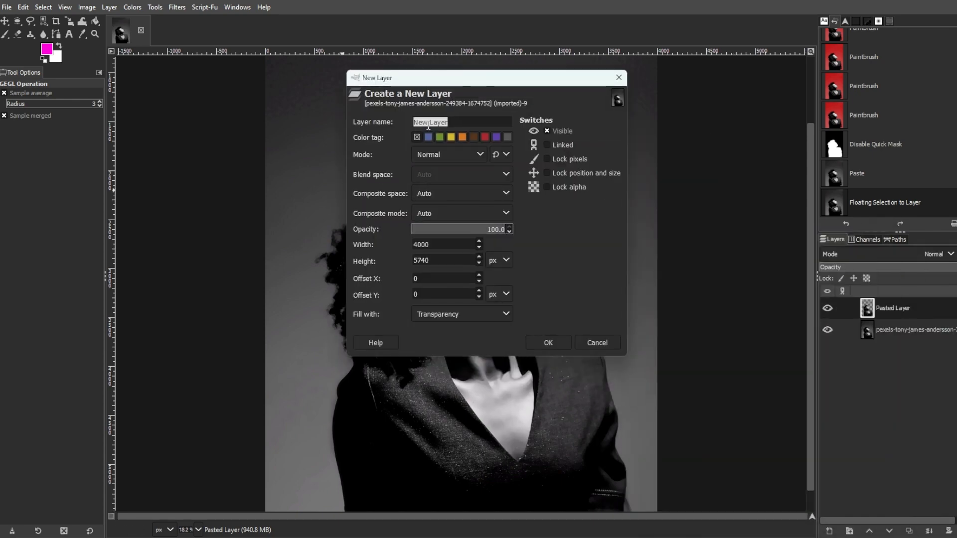
pyautogui.click(462, 314)
pyautogui.click(464, 379)
pyautogui.click(551, 343)
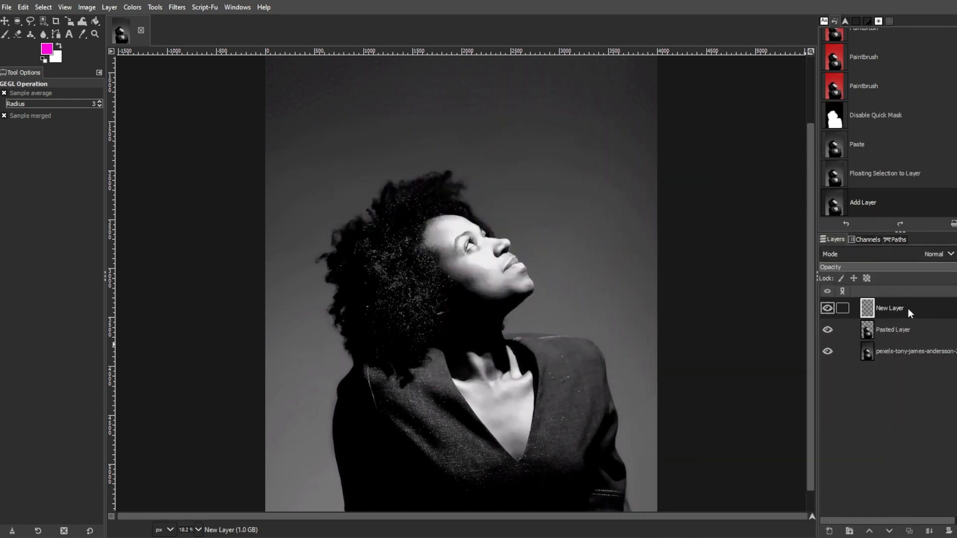
pyautogui.moveTo(908, 308); pyautogui.dragTo(885, 331)
# Bucket-fill the new layer with the magenta foreground color, undoing a pattern fill tried first
pyautogui.click(46, 49)
pyautogui.click(364, 276)
pyautogui.click(31, 35)
pyautogui.click(534, 139)
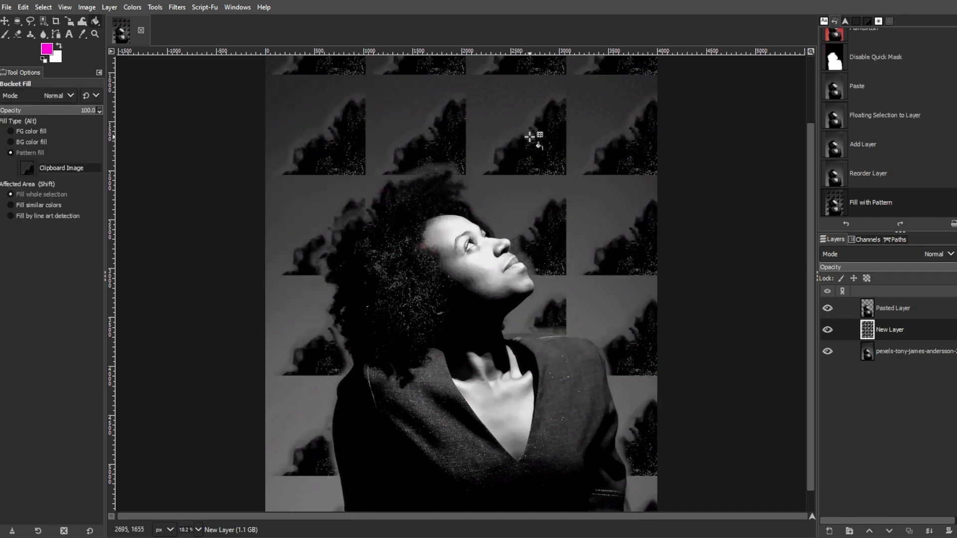
pyautogui.hotkey('ctrl', 'z')
pyautogui.click(37, 133)
pyautogui.click(593, 232)
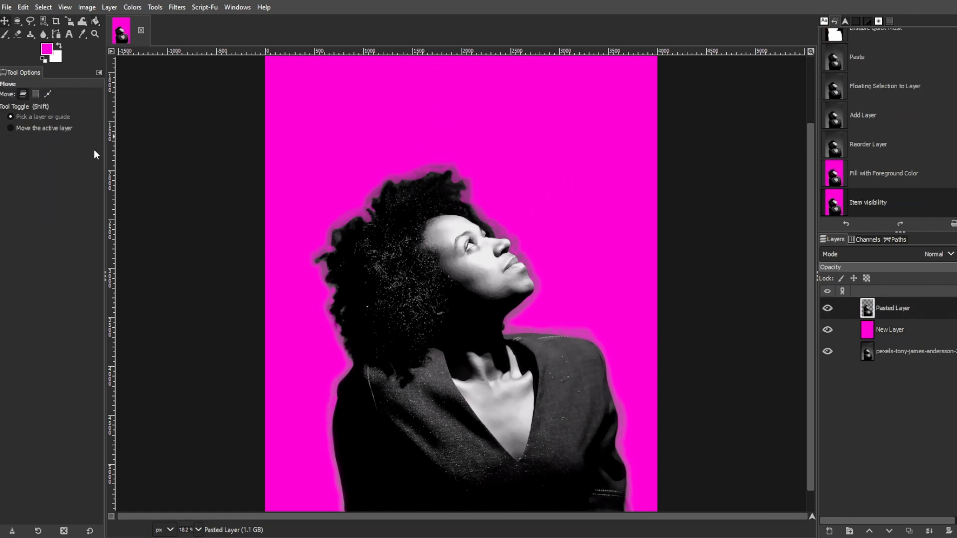
# Draw a closed feathered freehand selection around the woman's hair, following the hairline along the face
pyautogui.click(31, 24)
pyautogui.keyDown('ctrl'); pyautogui.scroll(1, 459, 277); pyautogui.keyUp('ctrl')
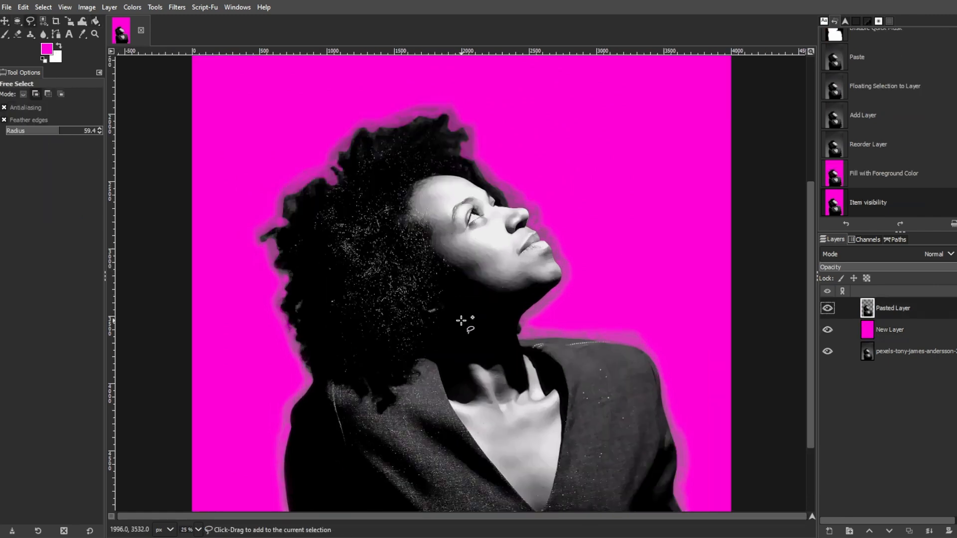
pyautogui.moveTo(459, 277)
pyautogui.mouseDown()
pyautogui.moveTo(419, 362)
pyautogui.moveTo(343, 389)
pyautogui.moveTo(283, 318)
pyautogui.mouseUp()
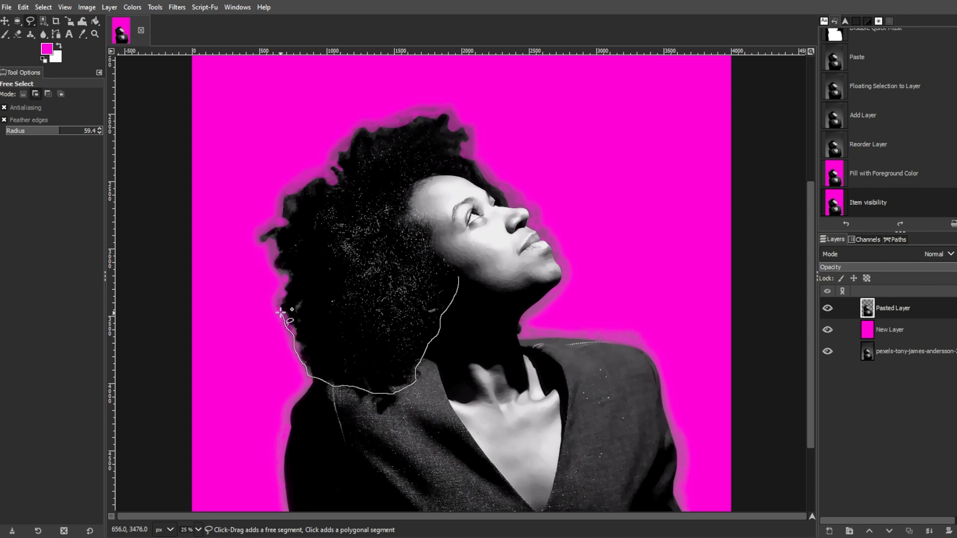
pyautogui.moveTo(269, 247)
pyautogui.mouseDown()
pyautogui.moveTo(315, 177)
pyautogui.moveTo(403, 115)
pyautogui.moveTo(480, 148)
pyautogui.mouseUp()
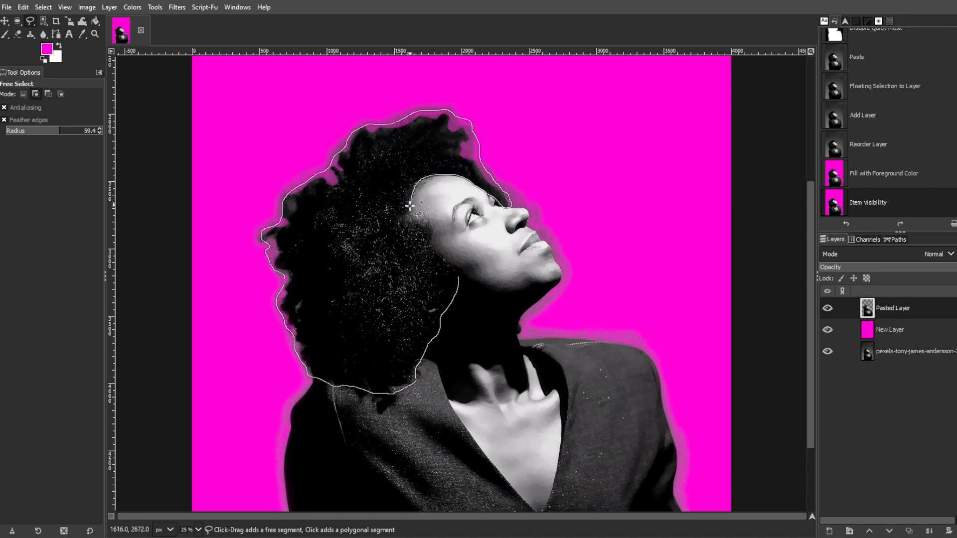
pyautogui.moveTo(450, 260); pyautogui.dragTo(458, 273)
pyautogui.press('Return')
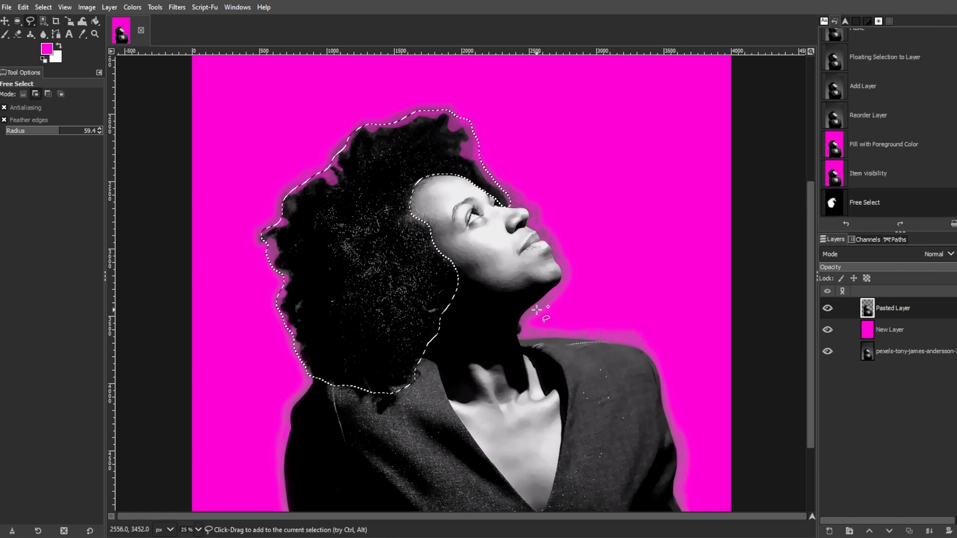
# Colorize the selected hair yellow with hue 0.1523, saturation 1.0 and lightness 0.014
pyautogui.click(132, 7)
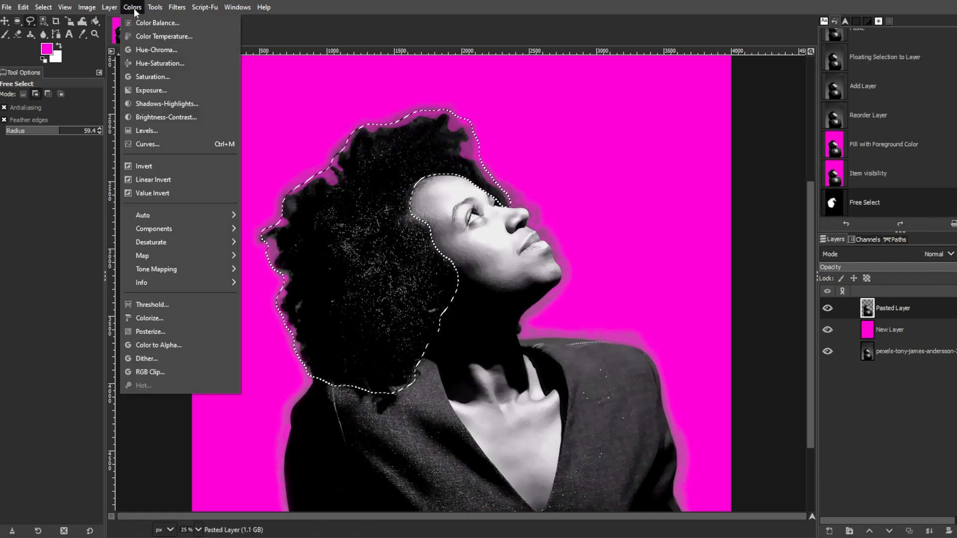
pyautogui.click(166, 319)
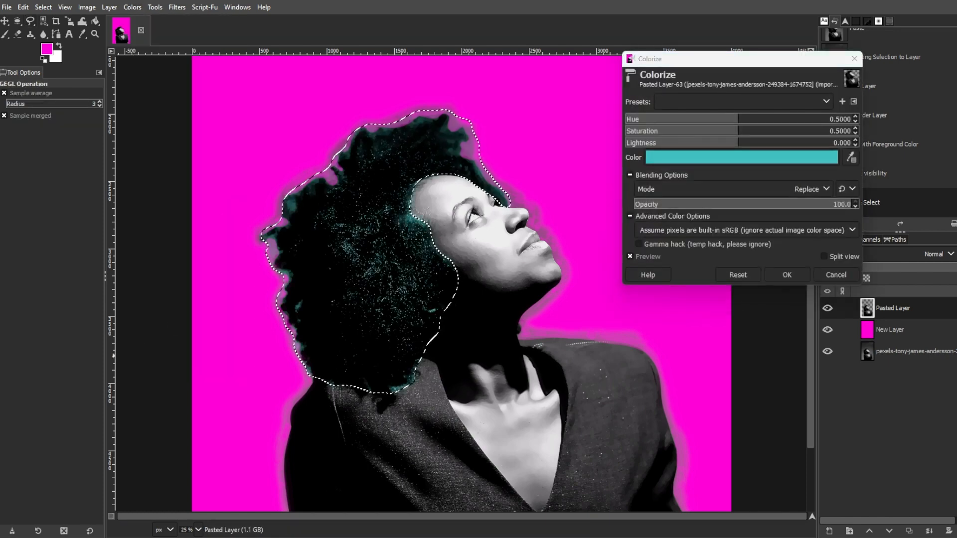
pyautogui.moveTo(749, 131); pyautogui.dragTo(898, 139)
pyautogui.click(670, 120)
pyautogui.moveTo(671, 120); pyautogui.dragTo(856, 122)
pyautogui.moveTo(768, 143); pyautogui.dragTo(733, 166)
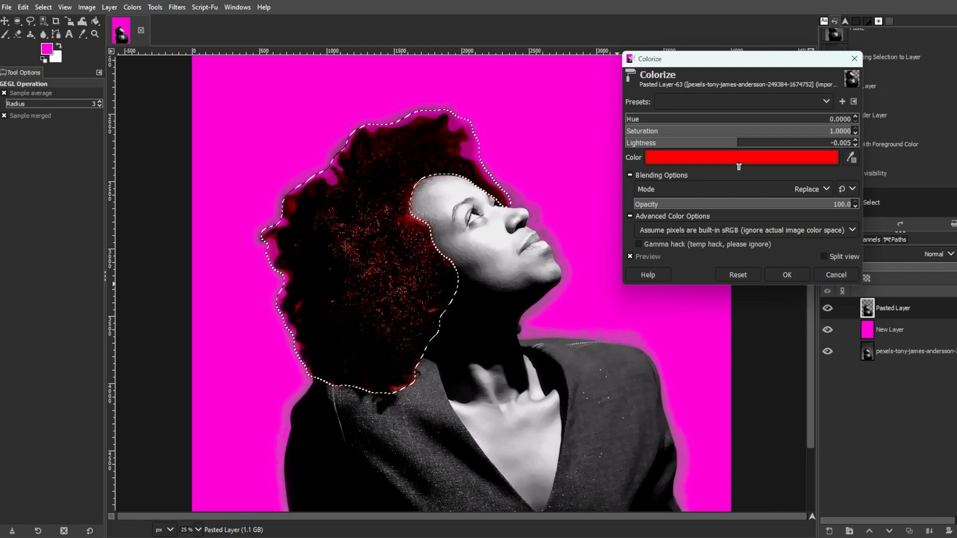
pyautogui.moveTo(739, 167)
pyautogui.mouseDown()
pyautogui.moveTo(707, 168)
pyautogui.moveTo(771, 170)
pyautogui.moveTo(745, 171)
pyautogui.mouseUp()
pyautogui.click(741, 157)
pyautogui.moveTo(754, 105); pyautogui.dragTo(757, 191)
pyautogui.click(785, 252)
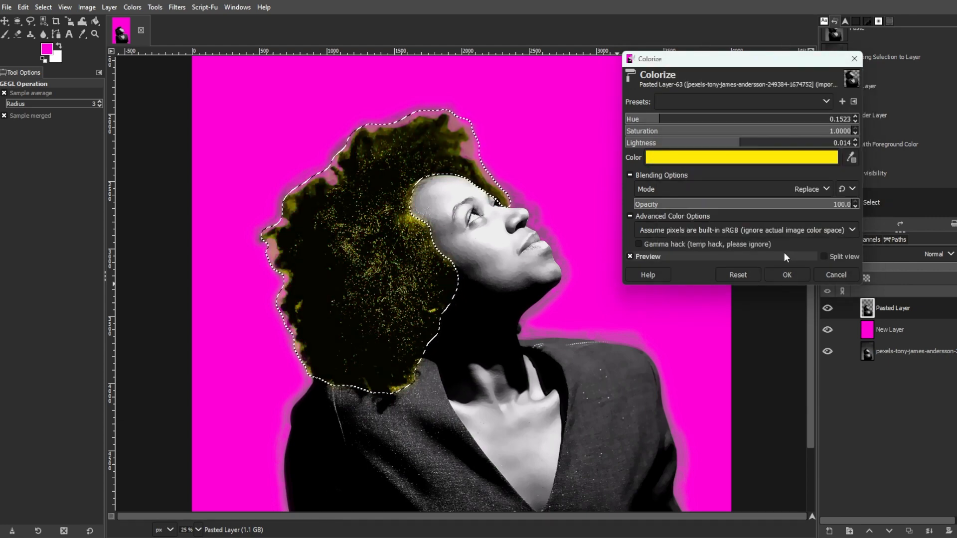
# Try the Screen, Lighten only and Overlay blending modes for the hair's Colorize effect
pyautogui.click(807, 189)
pyautogui.click(683, 346)
pyautogui.click(718, 189)
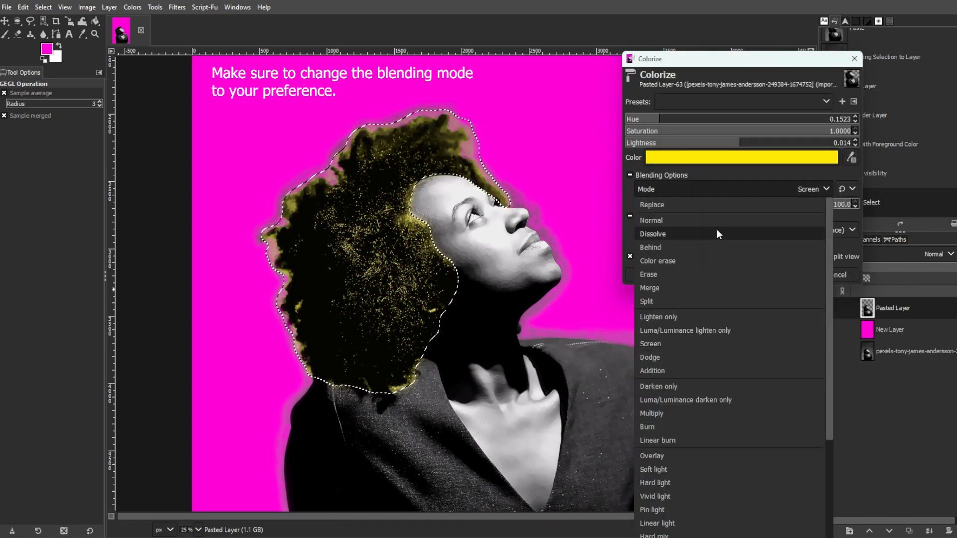
pyautogui.click(680, 316)
pyautogui.click(820, 189)
pyautogui.click(653, 456)
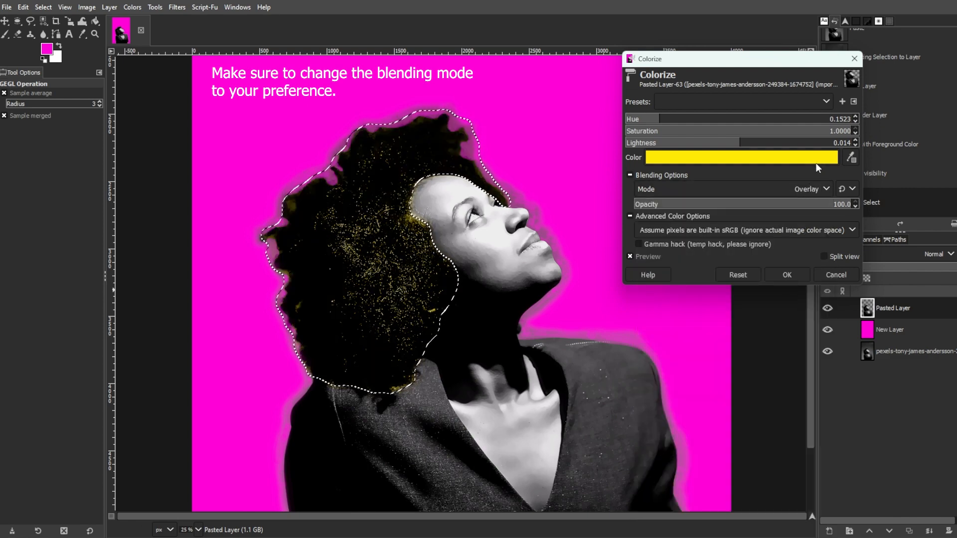
# Apply the hair's Colorize effect with Lighten only blending and clear the selection
pyautogui.click(827, 189)
pyautogui.click(679, 316)
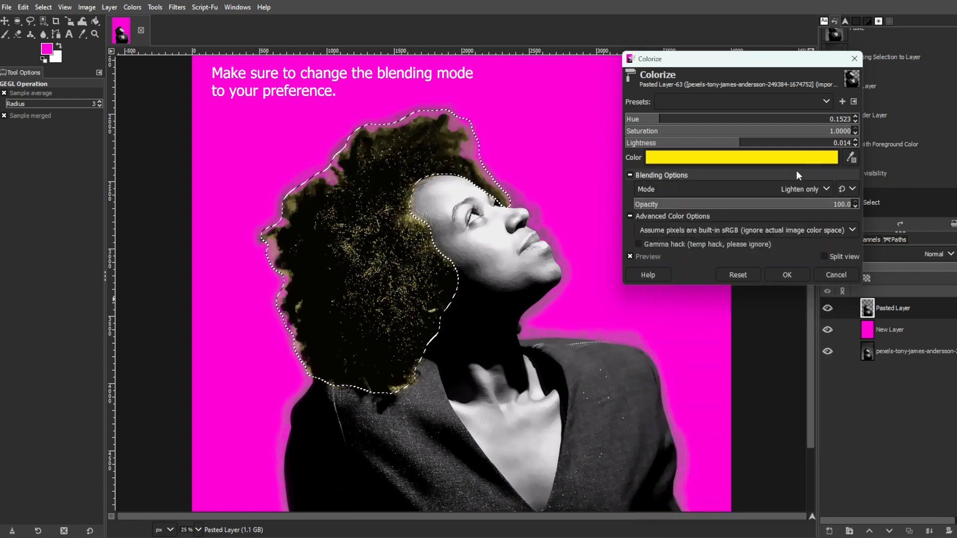
pyautogui.press('Return')
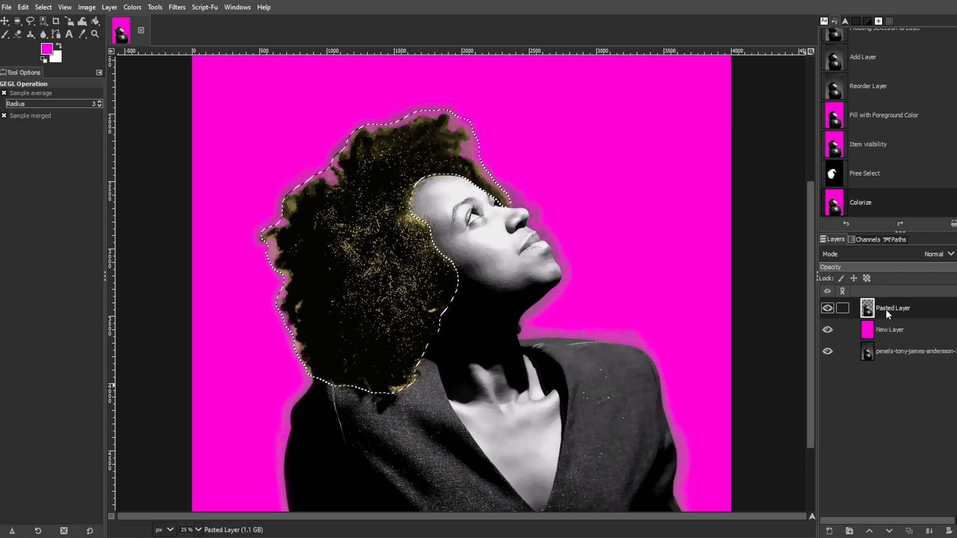
pyautogui.hotkey('ctrl', 'shift', 'a')
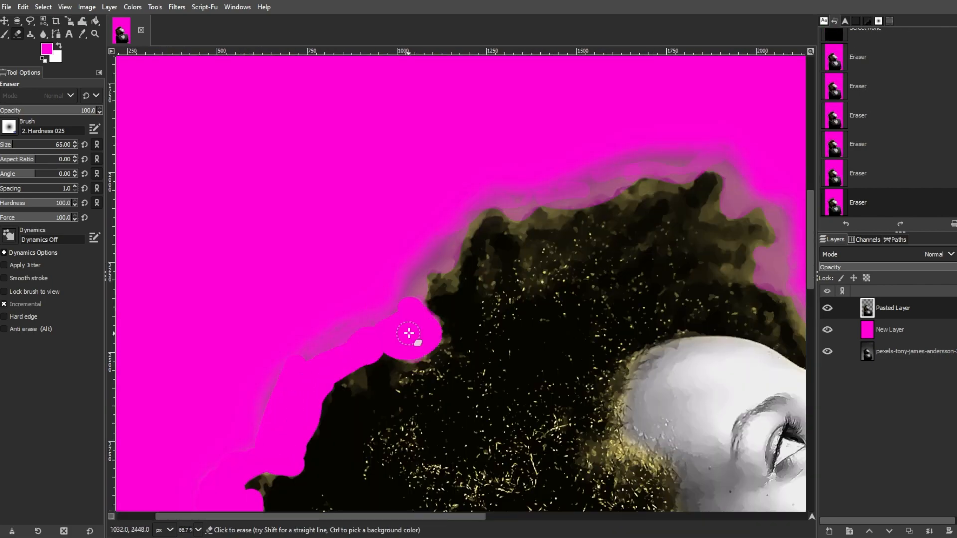
# Erase the leftover halo around the hair and face on the pasted layer with a hard eraser
pyautogui.moveTo(416, 331)
pyautogui.mouseDown()
pyautogui.moveTo(342, 380)
pyautogui.moveTo(679, 181)
pyautogui.moveTo(765, 210)
pyautogui.mouseUp()
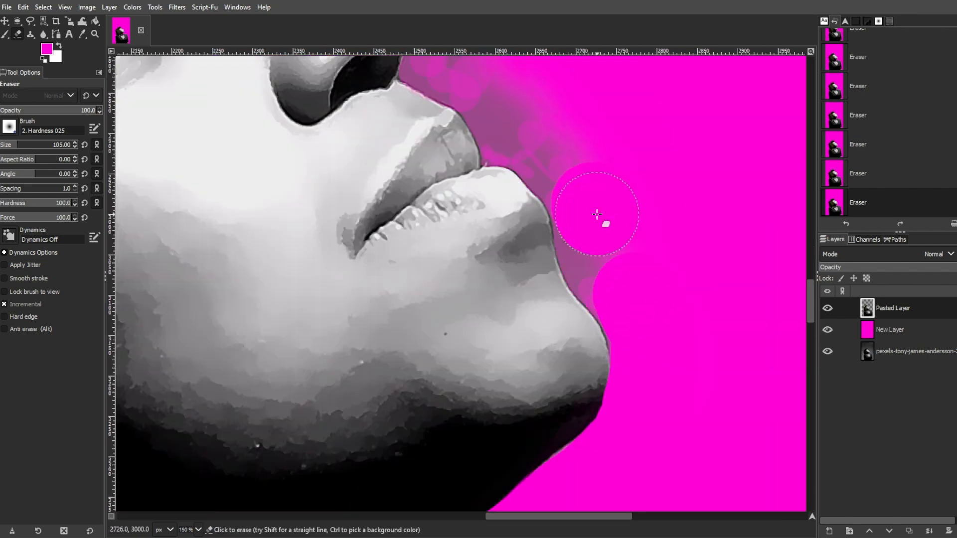
pyautogui.scroll(4, 597, 214)
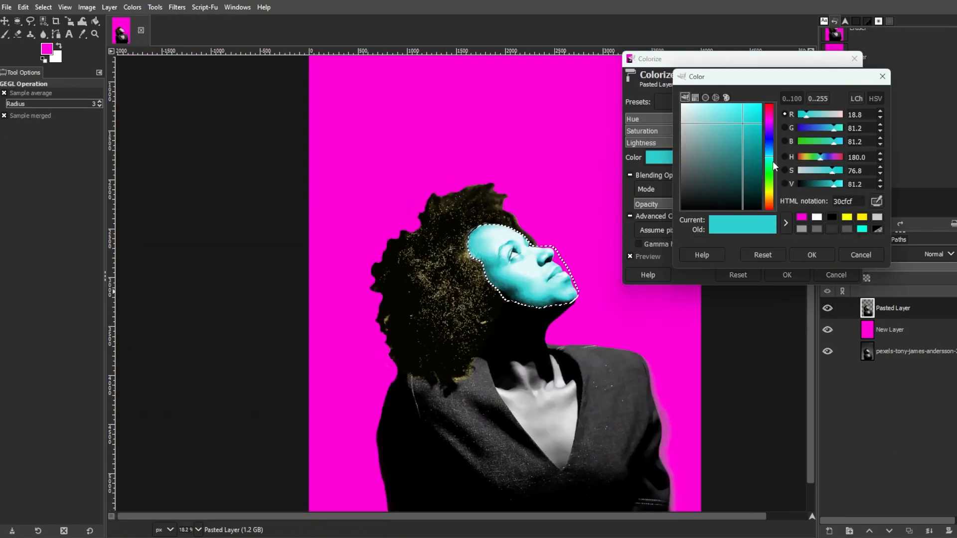
# Choose the Colorize color for the selected face and complete a freehand selection around the jacket
pyautogui.moveTo(774, 166); pyautogui.dragTo(771, 202)
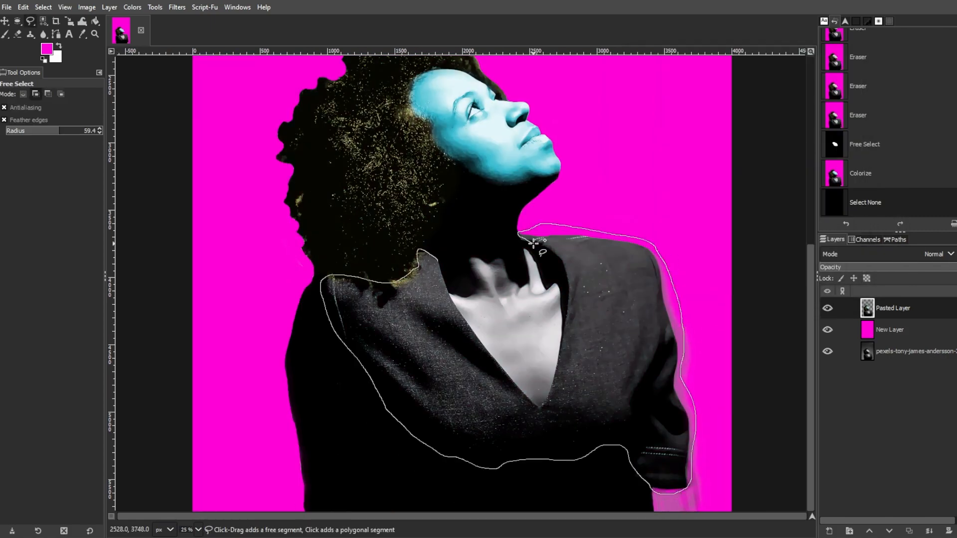
pyautogui.press('Return')
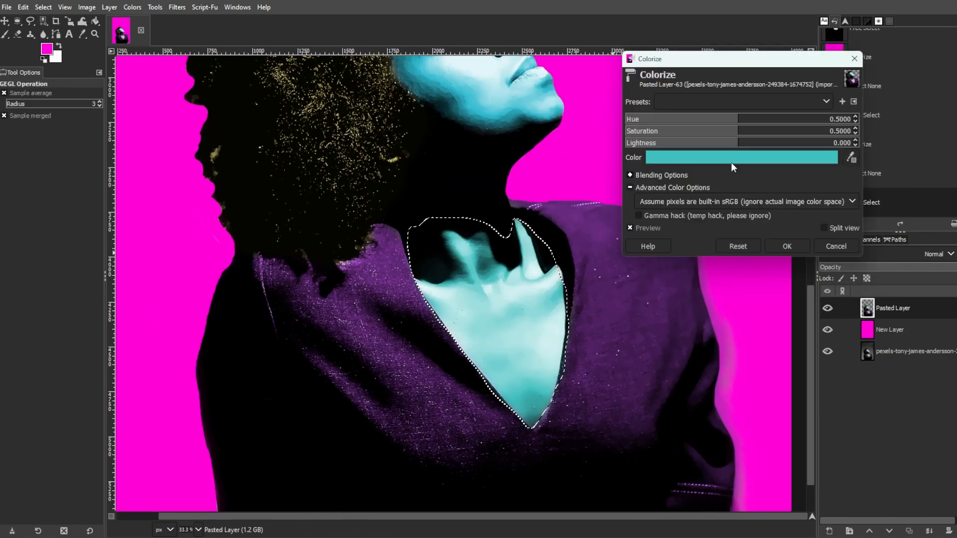
# Expand the blending options and open the mode choices for colorizing the selected neck and chest
pyautogui.click(630, 175)
pyautogui.click(838, 187)
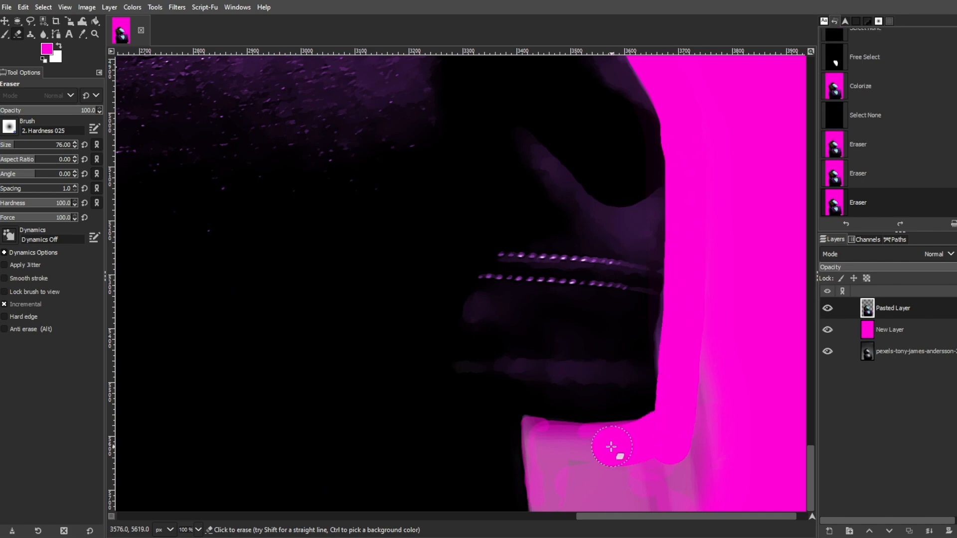
# Erase the leftover halo below the sleeve cuff and add a transparent 4000 x 5740 px layer named Lips
pyautogui.moveTo(673, 427); pyautogui.dragTo(573, 481)
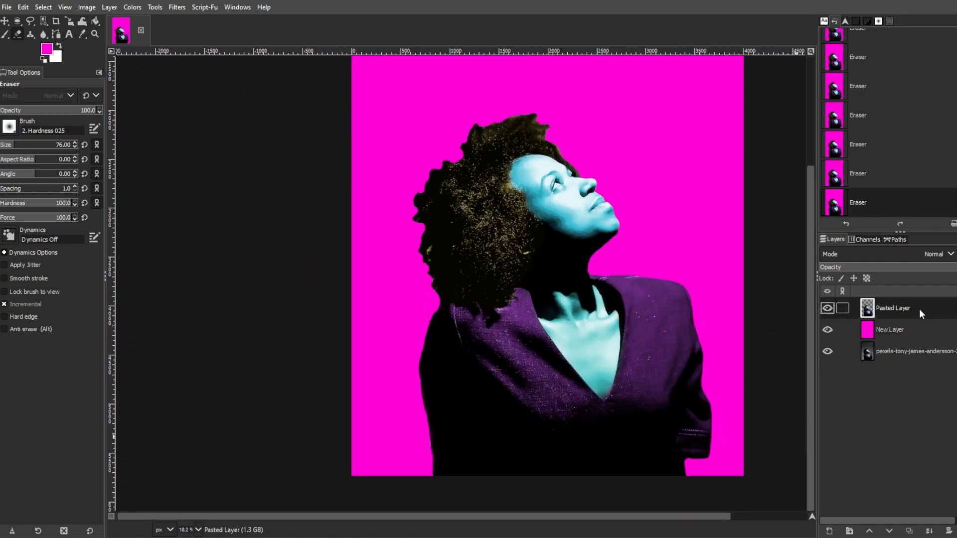
pyautogui.click(830, 531)
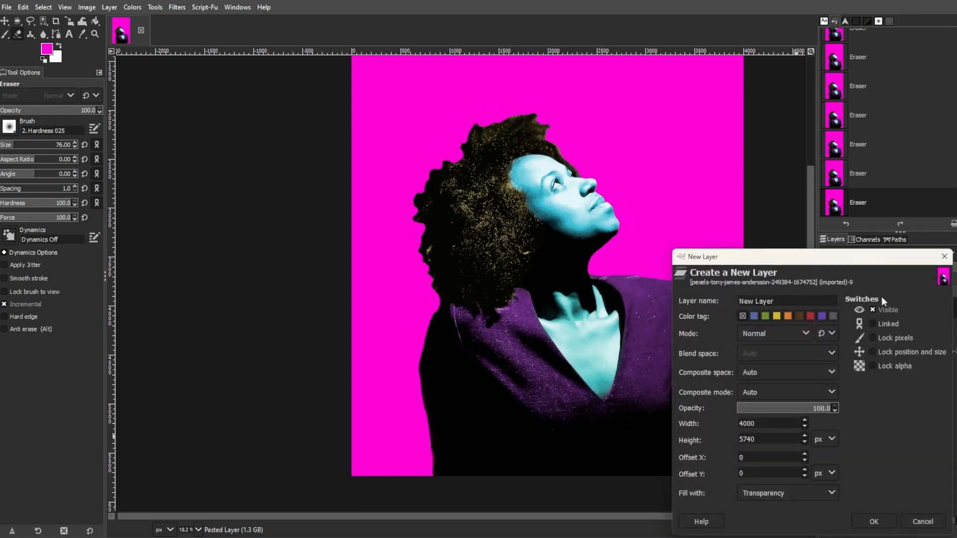
pyautogui.click(874, 522)
# Outline the lips with a freehand selection, fill it with red on the Lips layer and clear the selection
pyautogui.scroll(5, 619, 214)
pyautogui.click(30, 21)
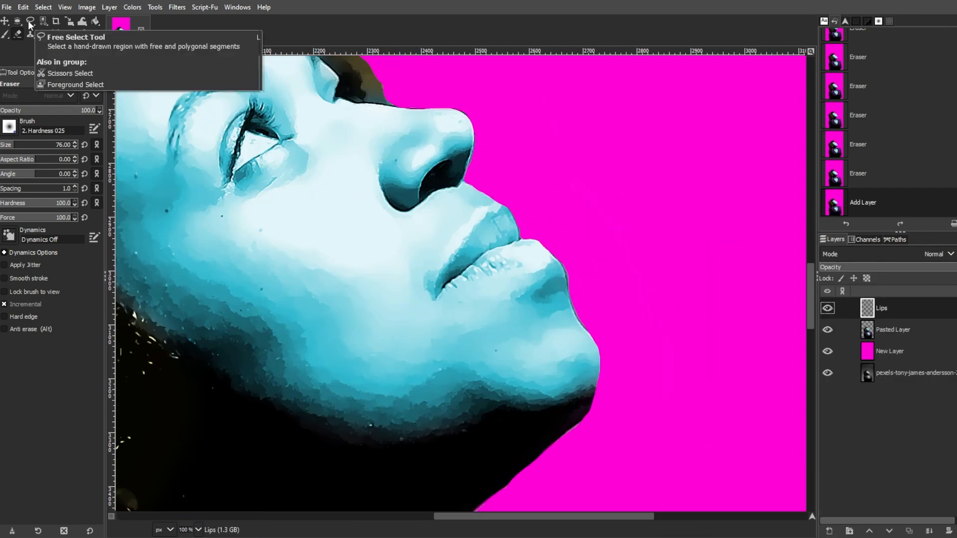
pyautogui.scroll(2, 496, 182)
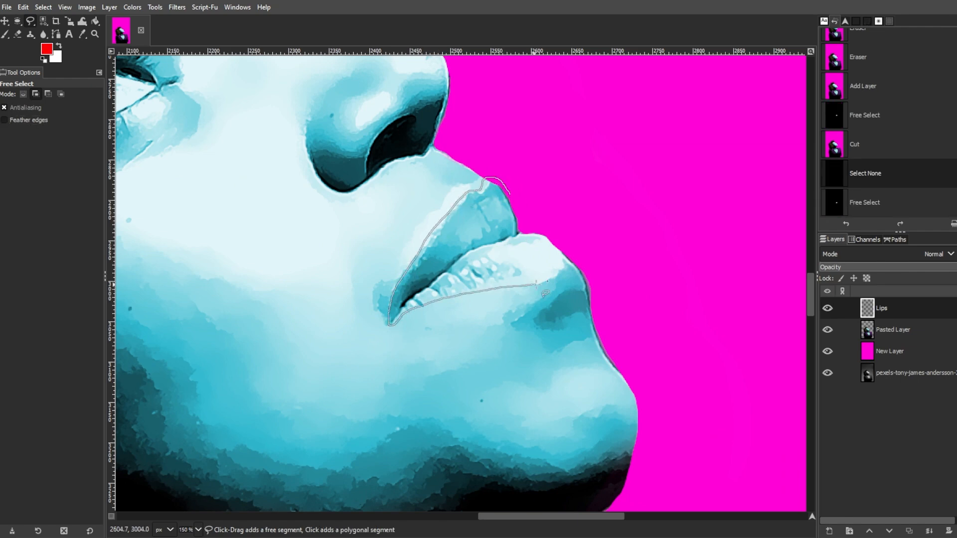
pyautogui.press('Return')
pyautogui.hotkey('shift', 'b')
pyautogui.click(487, 249)
pyautogui.hotkey('ctrl', 'shift', 'a')
# Set the Lips layer's blend mode to Darken only
pyautogui.click(925, 255)
pyautogui.click(846, 352)
pyautogui.press('Down')
pyautogui.press('Down')
pyautogui.press('Down')
pyautogui.press('Down')
pyautogui.press('Down')
pyautogui.press('Down')
pyautogui.press('Up')
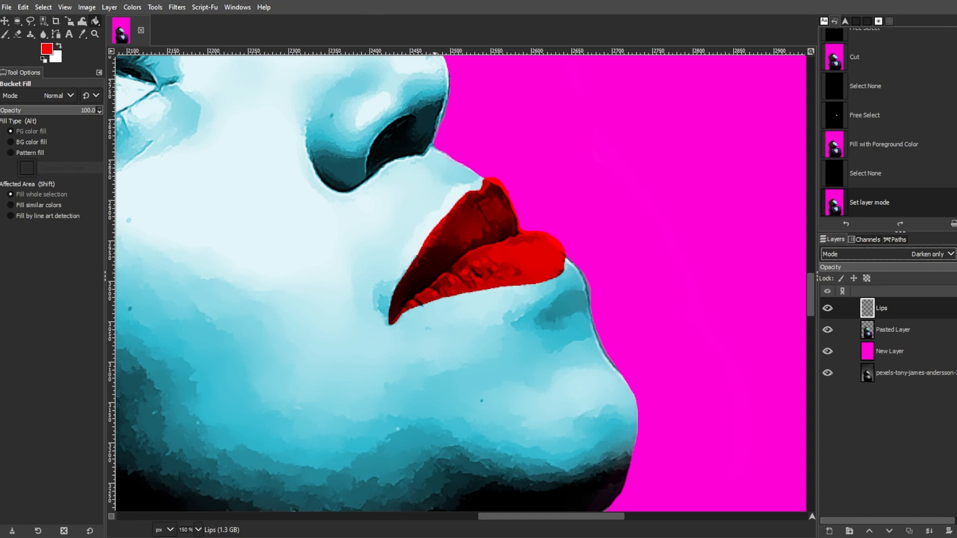
# Erase the red spill around the outline of the lips with a size 27 eraser
pyautogui.hotkey('shift', 'e')
pyautogui.scroll(2, 475, 280)
pyautogui.press('[')
pyautogui.press('[')
pyautogui.press('[')
pyautogui.press('[')
pyautogui.press('[')
pyautogui.press('[')
pyautogui.press('[')
pyautogui.press('[')
pyautogui.press('[')
pyautogui.press('[')
pyautogui.press('[')
pyautogui.press('[')
pyautogui.press('[')
pyautogui.press('[')
pyautogui.press('[')
pyautogui.press('[')
pyautogui.press('[')
pyautogui.press('[')
pyautogui.press('[')
pyautogui.press('[')
pyautogui.moveTo(449, 96)
pyautogui.mouseDown()
pyautogui.moveTo(359, 204)
pyautogui.moveTo(289, 308)
pyautogui.mouseUp()
pyautogui.moveTo(320, 392); pyautogui.dragTo(362, 358)
pyautogui.moveTo(680, 239); pyautogui.dragTo(668, 260)
pyautogui.moveTo(622, 173)
pyautogui.mouseDown()
pyautogui.moveTo(593, 167)
pyautogui.moveTo(520, 66)
pyautogui.mouseUp()
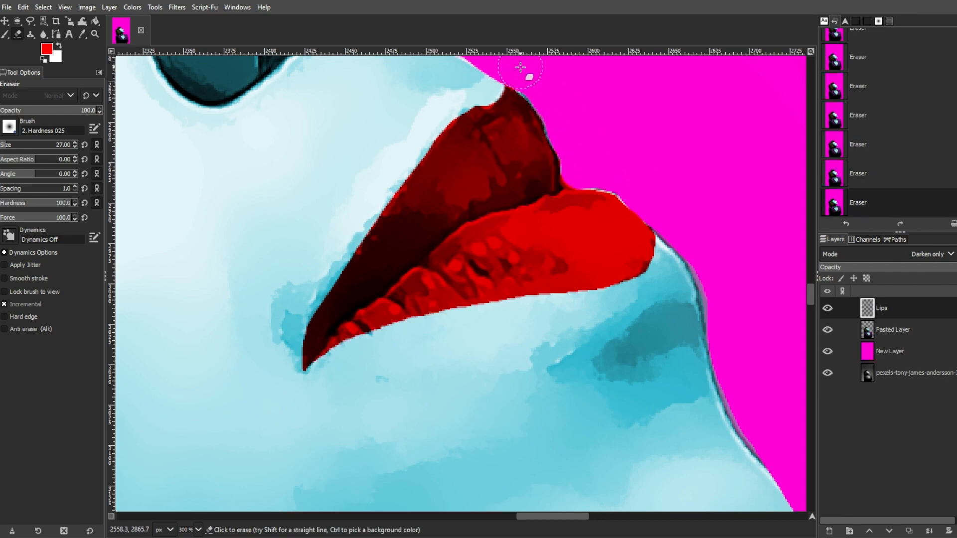
# Merge the Lips layer down into the Pasted Layer and duplicate the merged layer
pyautogui.hotkey('shift', 'ctrl', 'j')
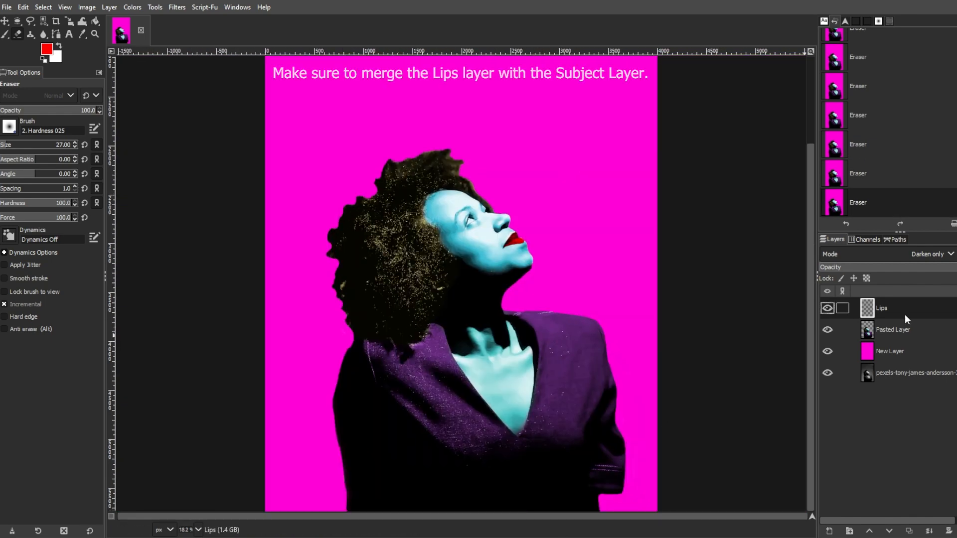
pyautogui.click(929, 531)
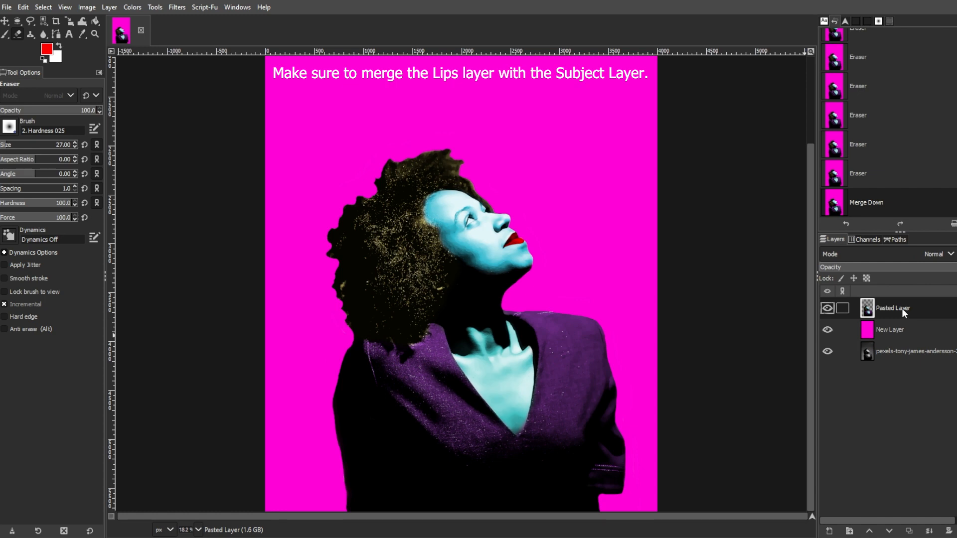
pyautogui.hotkey('shift', 'ctrl', 'd')
# Start the Newsprint filter on the duplicated layer with a Circle pattern, period 29.38 and angle -39.89
pyautogui.click(175, 7)
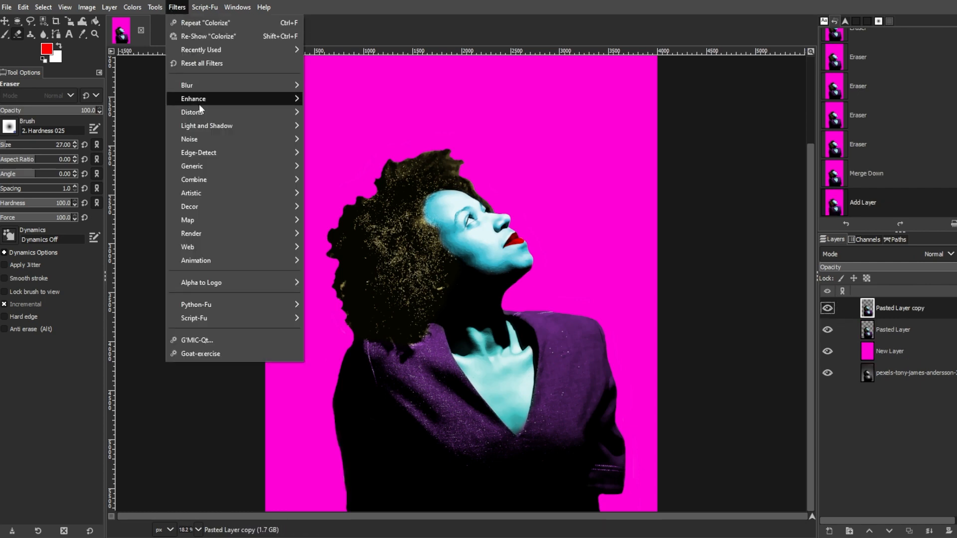
pyautogui.click(347, 191)
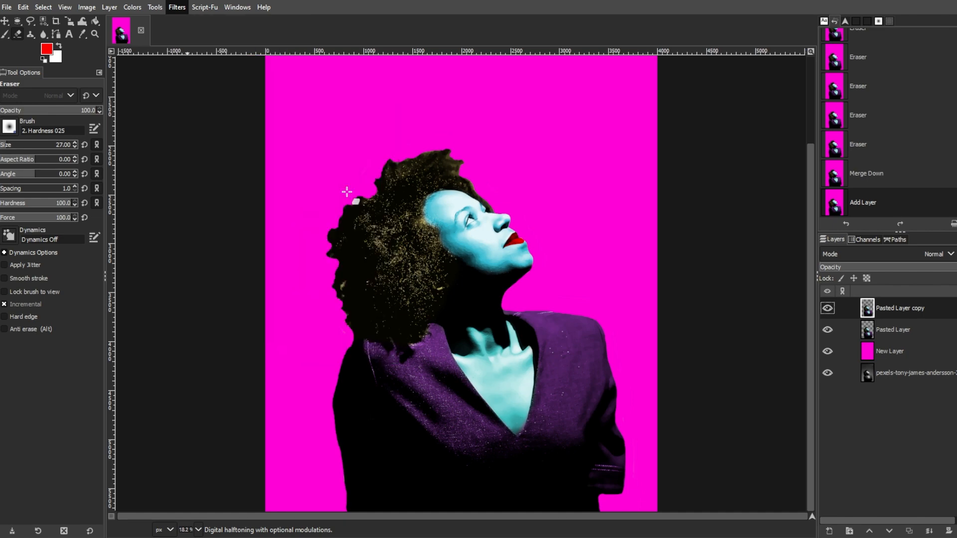
pyautogui.moveTo(702, 184); pyautogui.dragTo(675, 185)
pyautogui.click(783, 129)
pyautogui.click(783, 129)
pyautogui.click(723, 168)
pyautogui.click(679, 198)
pyautogui.click(669, 186)
pyautogui.moveTo(706, 200); pyautogui.dragTo(712, 206)
pyautogui.click(666, 186)
pyautogui.moveTo(665, 186); pyautogui.dragTo(668, 187)
# Set Newsprint's turbulence to 0 and its block size to 5.11
pyautogui.moveTo(697, 264); pyautogui.dragTo(762, 266)
pyautogui.moveTo(852, 265); pyautogui.dragTo(834, 267)
pyautogui.write('0')
pyautogui.press('Return')
pyautogui.click(656, 276)
# Compare Newsprint blending modes such as Lighten only, Multiply and Luma lighten only, and apply the halftone effect
pyautogui.click(738, 315)
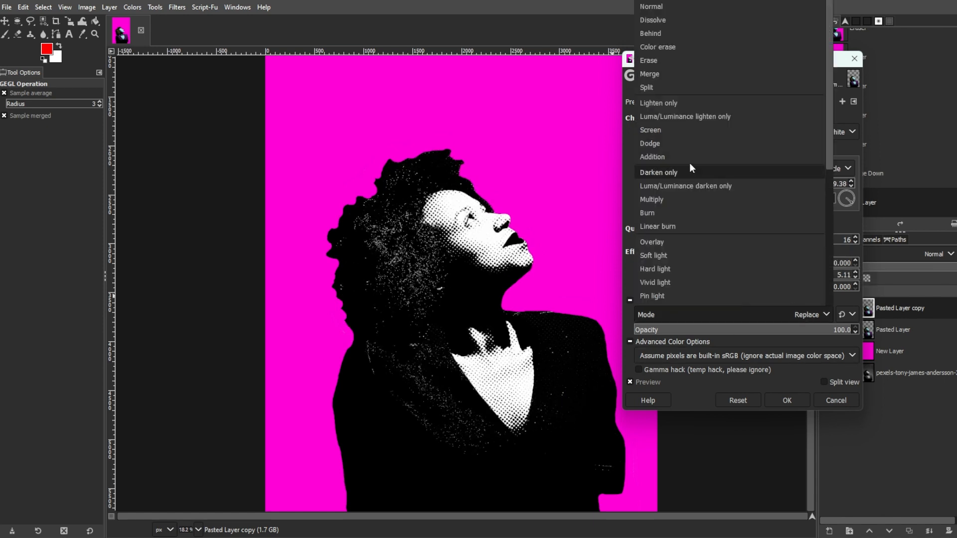
pyautogui.click(682, 103)
pyautogui.click(807, 316)
pyautogui.click(681, 201)
pyautogui.click(777, 315)
pyautogui.click(689, 117)
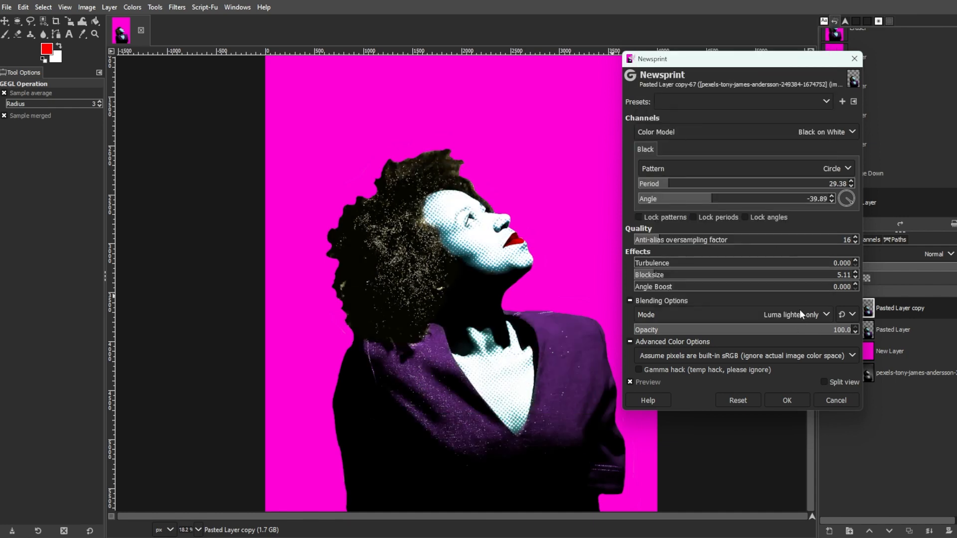
pyautogui.click(787, 400)
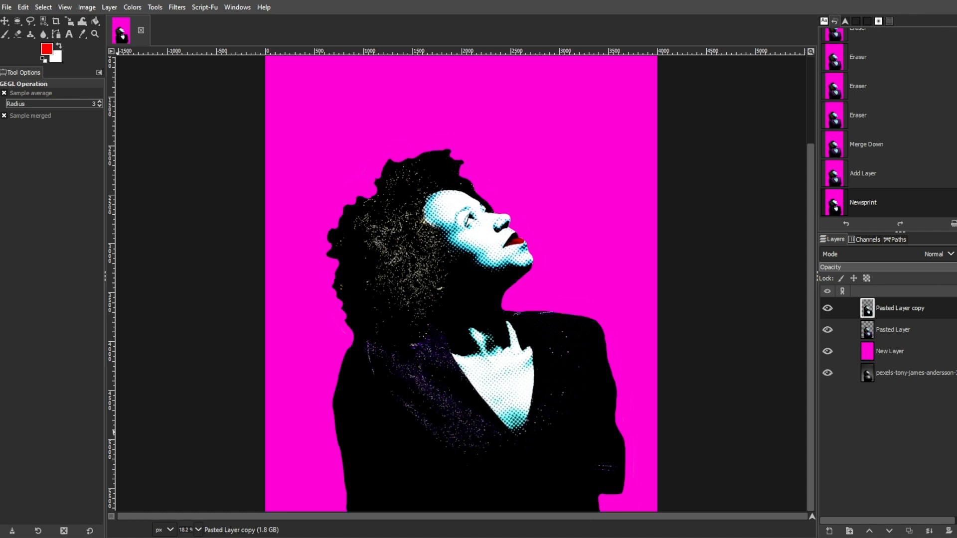
# Duplicate the halftone portrait layer, hide the Pasted Layer beneath it and move the duplicate upward on the canvas
pyautogui.scroll(-1, 520, 406)
pyautogui.hotkey('ctrl', 'shift', 'd')
pyautogui.click(828, 351)
pyautogui.press('m')
pyautogui.moveTo(496, 396); pyautogui.dragTo(457, 392)
pyautogui.moveTo(457, 392); pyautogui.dragTo(457, 245)
pyautogui.moveTo(458, 245); pyautogui.dragTo(457, 264)
# Scale the duplicated halftone portrait down to 2934 x 4210 px
pyautogui.click(69, 21)
pyautogui.click(464, 239)
pyautogui.moveTo(575, 347); pyautogui.dragTo(503, 242)
pyautogui.click(779, 136)
# Hide the full-size halftone layer and line up the scaled portrait and a duplicate of it side by side in the canvas's upper half
pyautogui.click(905, 330)
pyautogui.click(828, 330)
pyautogui.click(918, 309)
pyautogui.press('m')
pyautogui.moveTo(439, 209); pyautogui.dragTo(579, 240)
pyautogui.hotkey('ctrl', 'shift', 'd')
pyautogui.moveTo(580, 240); pyautogui.dragTo(579, 241)
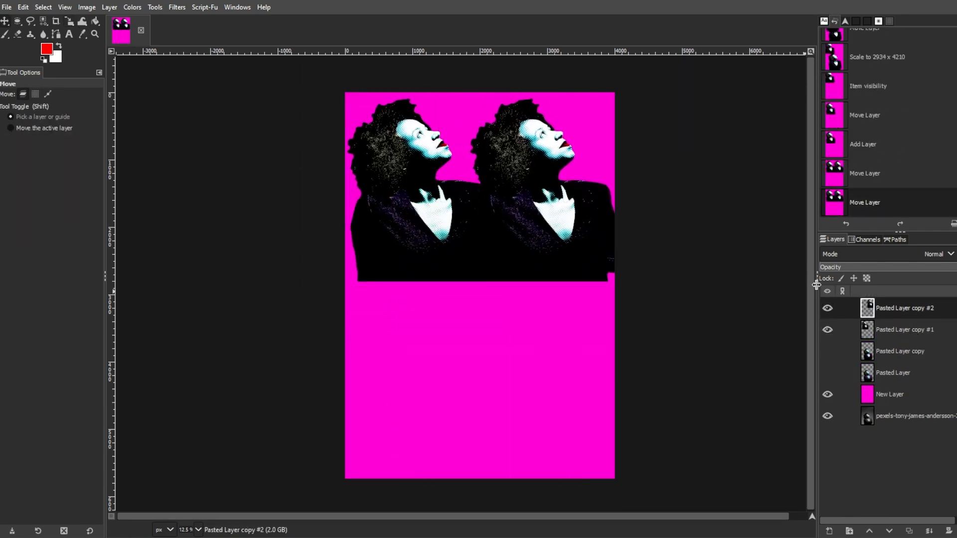
# Shift the upper-right portrait's hue with Hue-Saturation so its skin turns yellow-green
pyautogui.click(132, 8)
pyautogui.click(177, 64)
pyautogui.moveTo(742, 237); pyautogui.dragTo(673, 237)
pyautogui.moveTo(742, 251); pyautogui.dragTo(685, 237)
pyautogui.click(737, 392)
pyautogui.click(786, 393)
# Duplicate the upper-right portrait and place the copy in the canvas's lower-left quarter
pyautogui.hotkey('ctrl', 'shift', 'd')
pyautogui.press('m')
pyautogui.moveTo(550, 235); pyautogui.dragTo(432, 434)
# Shift the lower-left portrait's hue with Hue-Saturation so its skin turns purple
pyautogui.click(177, 7)
pyautogui.moveTo(132, 7)
pyautogui.click(160, 64)
pyautogui.moveTo(741, 238); pyautogui.dragTo(646, 239)
pyautogui.click(786, 393)
# Duplicate the upper-left portrait and place the copy in the canvas's lower-right quarter
pyautogui.click(904, 352)
pyautogui.hotkey('ctrl', 'shift', 'd')
pyautogui.press('m')
pyautogui.moveTo(427, 190); pyautogui.dragTo(553, 390)
# Shift the lower-right portrait's hue with Hue-Saturation so its skin turns orange-red
pyautogui.click(6, 8)
pyautogui.moveTo(133, 8)
pyautogui.click(160, 64)
pyautogui.moveTo(742, 237); pyautogui.dragTo(610, 237)
pyautogui.click(787, 393)
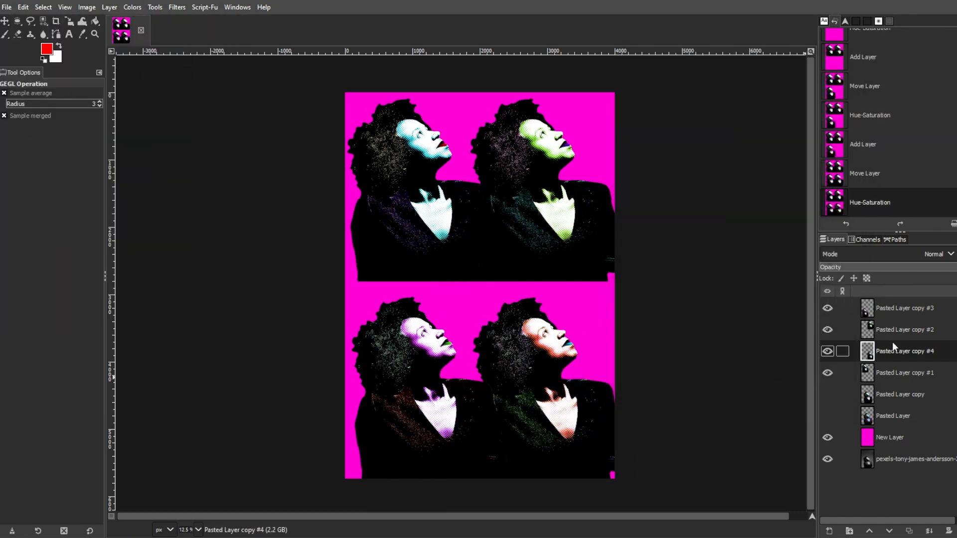